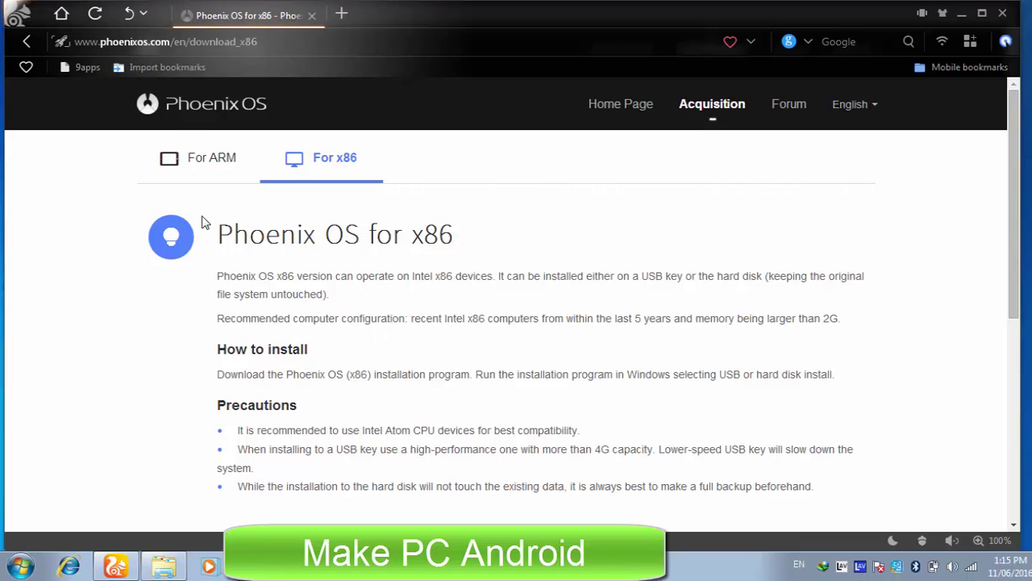
# - Open the Phoenix OS home page and examine its feature sections, from the overview to the supported applications
pyautogui.click(176, 125)
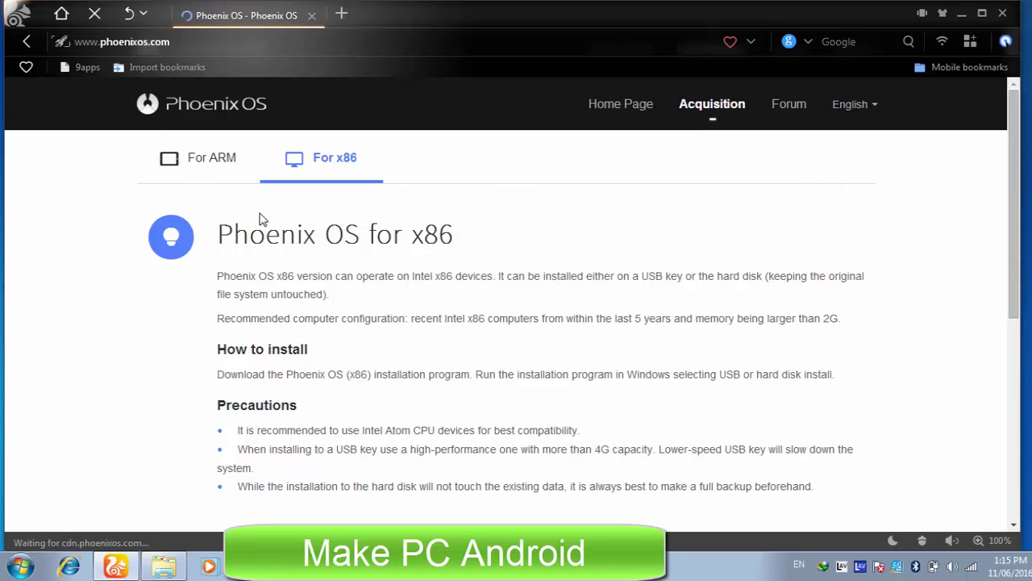
pyautogui.scroll(-4, 452, 367)
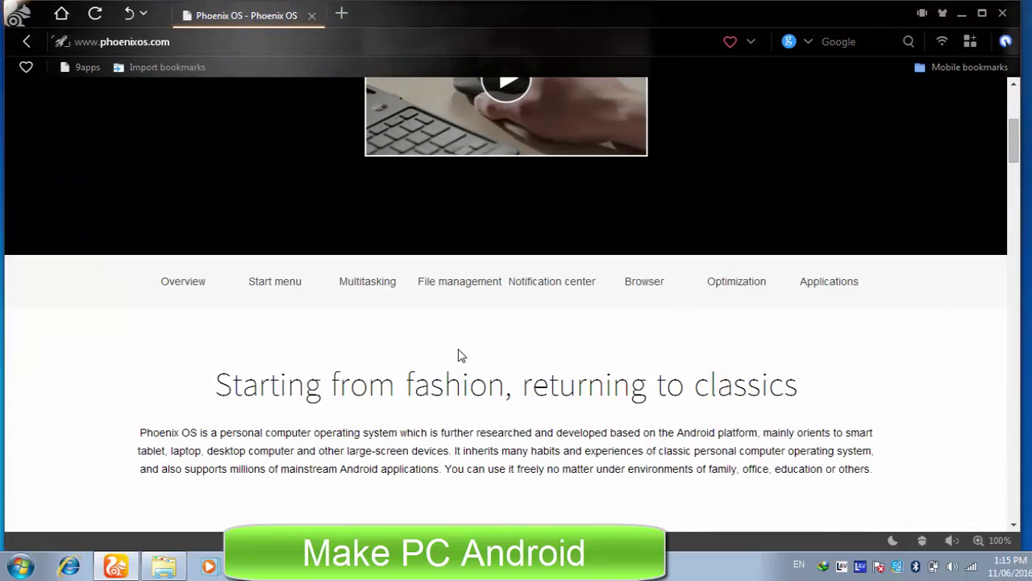
pyautogui.scroll(-2, 461, 354)
pyautogui.scroll(-3, 473, 261)
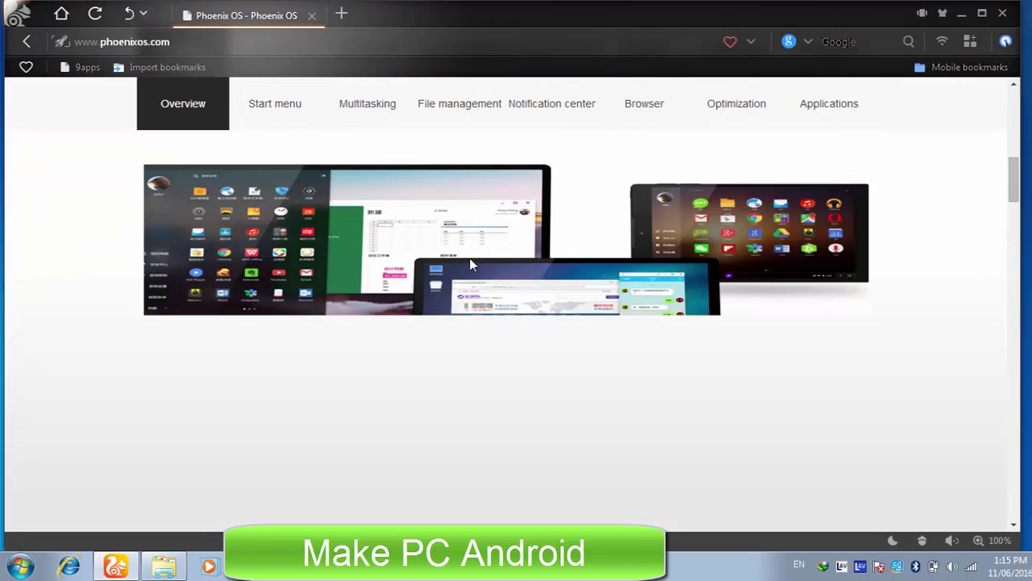
pyautogui.scroll(2, 470, 260)
pyautogui.scroll(-3, 469, 260)
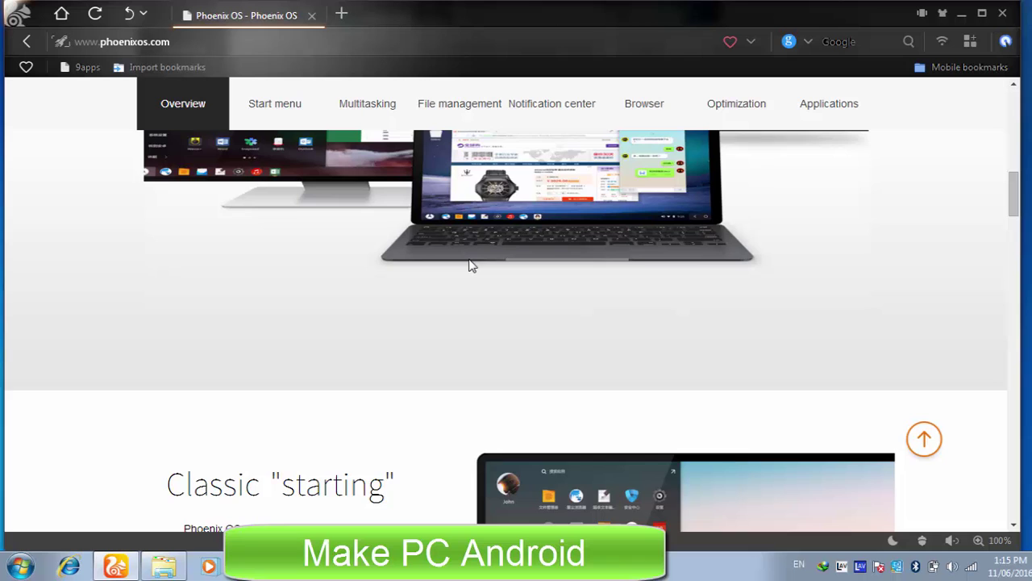
pyautogui.scroll(-4, 477, 264)
pyautogui.scroll(1, 477, 262)
pyautogui.scroll(-1, 476, 262)
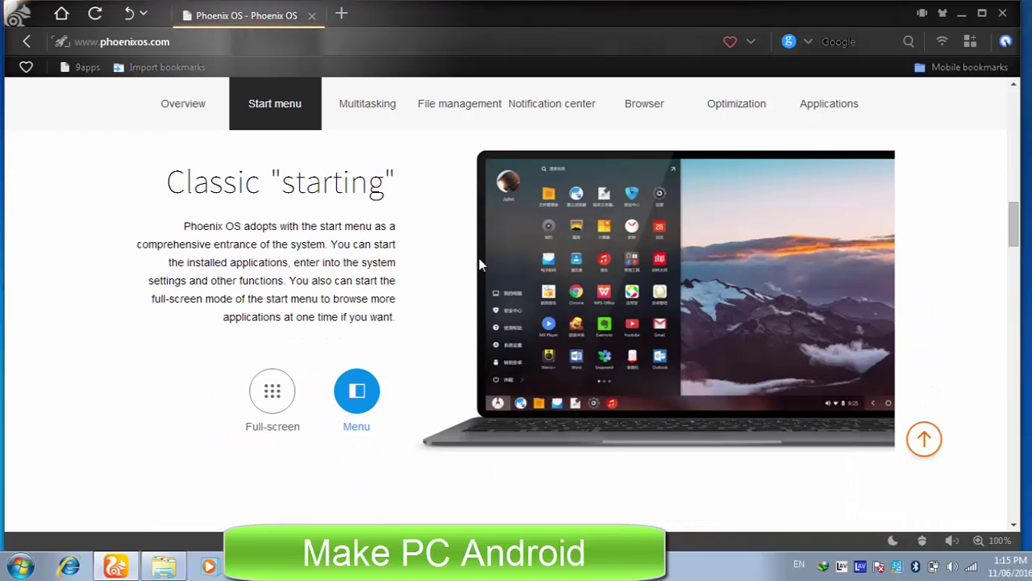
pyautogui.scroll(-8, 461, 265)
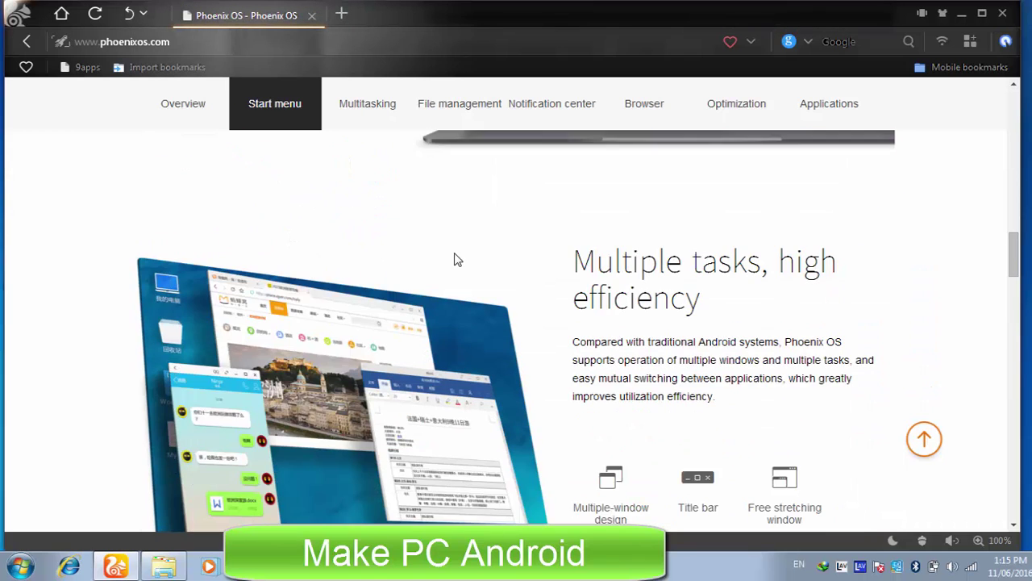
pyautogui.scroll(-7, 446, 254)
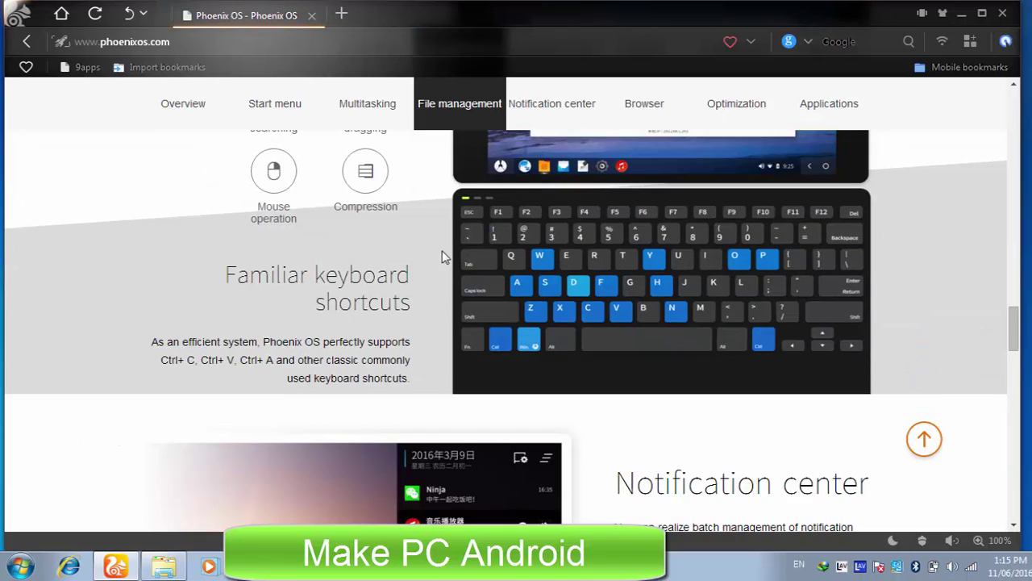
pyautogui.scroll(-5, 436, 267)
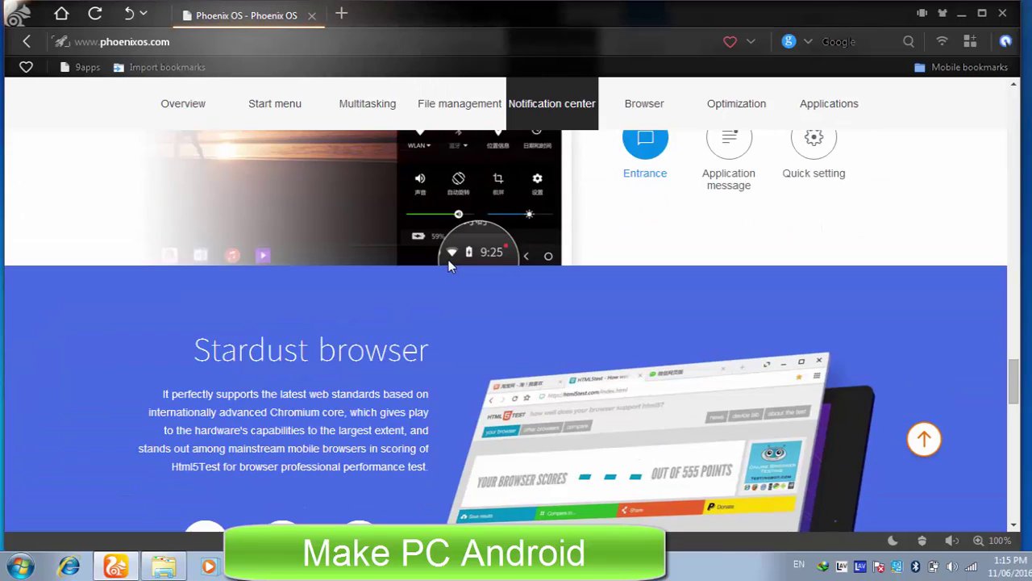
pyautogui.scroll(-8, 438, 272)
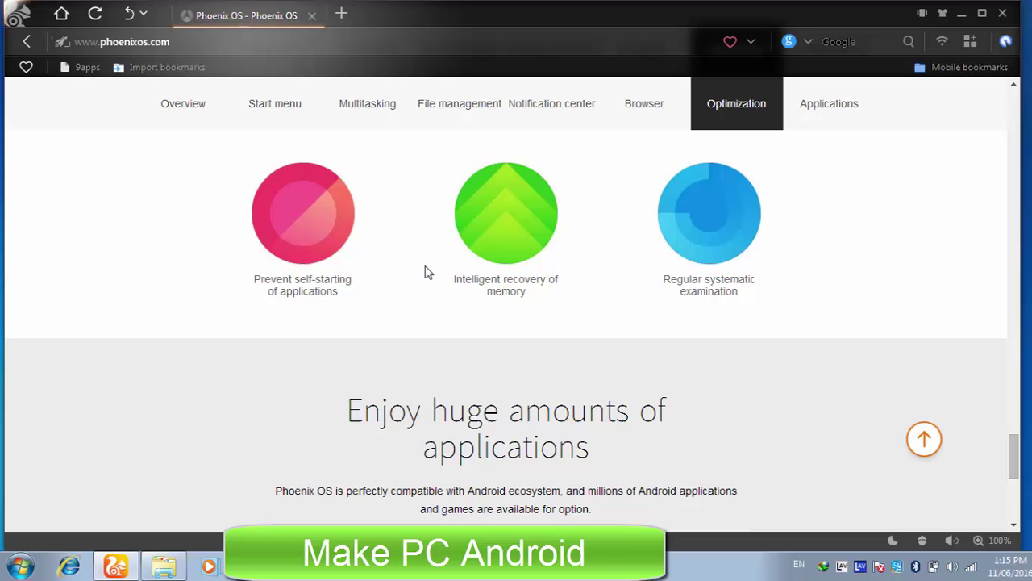
pyautogui.scroll(-5, 417, 272)
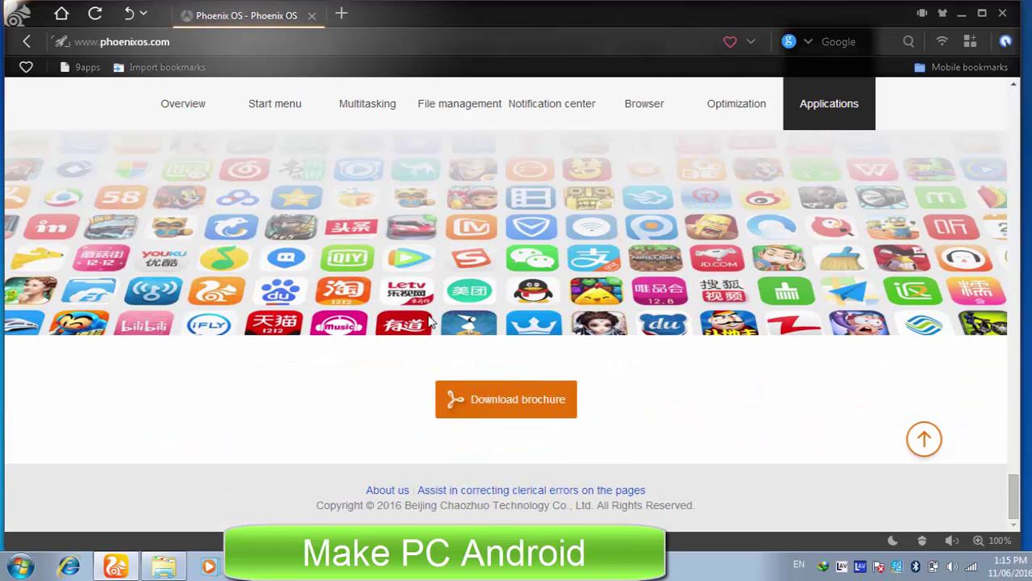
pyautogui.scroll(6, 430, 321)
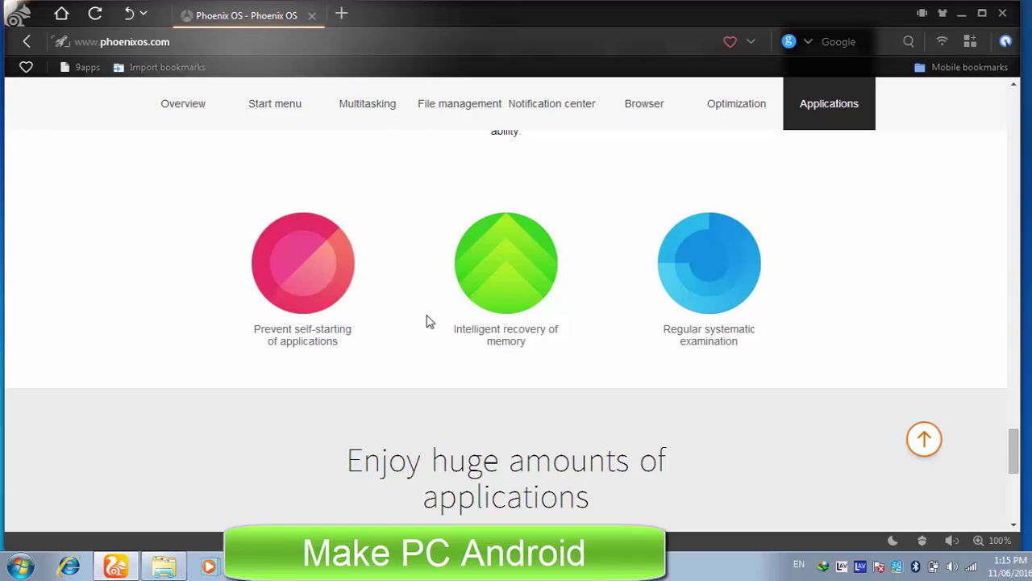
pyautogui.scroll(12, 428, 321)
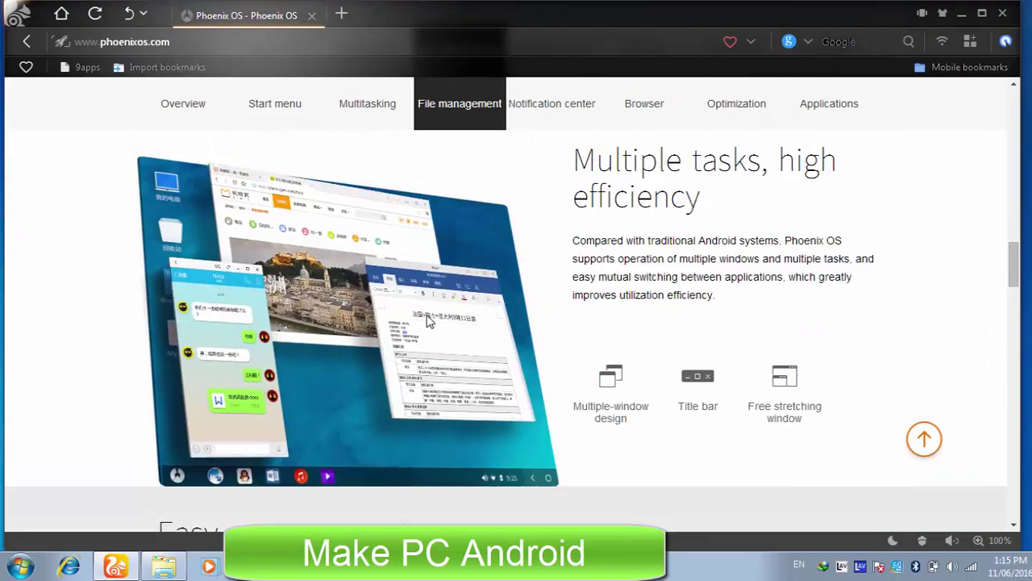
pyautogui.scroll(10, 428, 321)
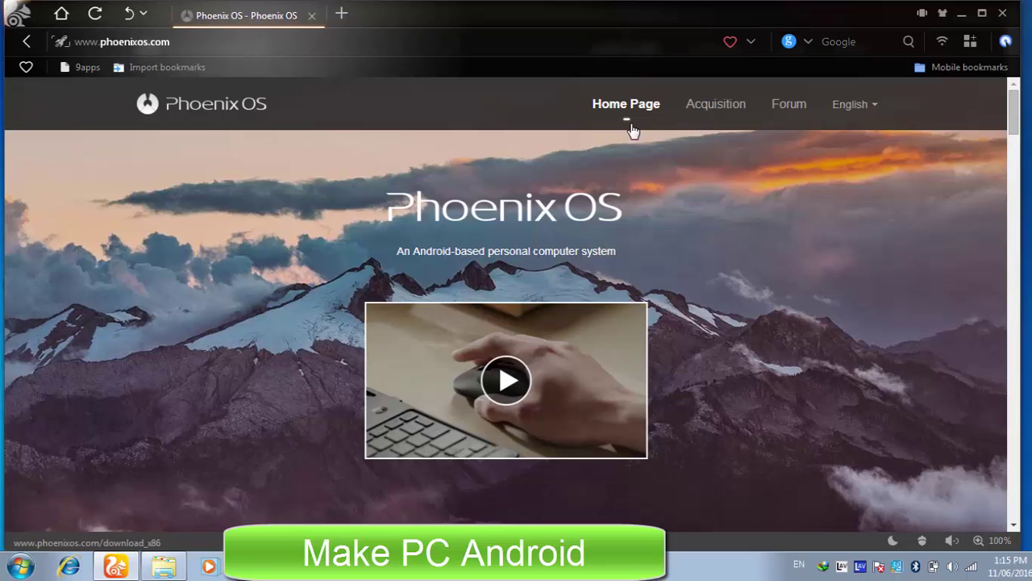
# - Return to the Phoenix OS for x86 page and read its system requirements, installation instructions and precautions
pyautogui.click(27, 41)
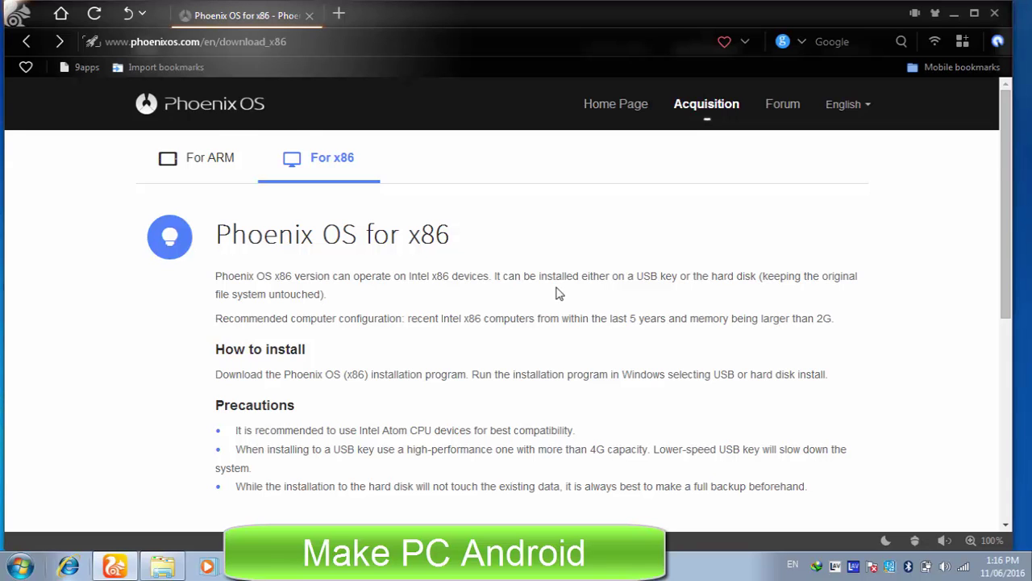
pyautogui.scroll(-2, 558, 294)
pyautogui.scroll(-1, 564, 291)
pyautogui.scroll(2, 568, 285)
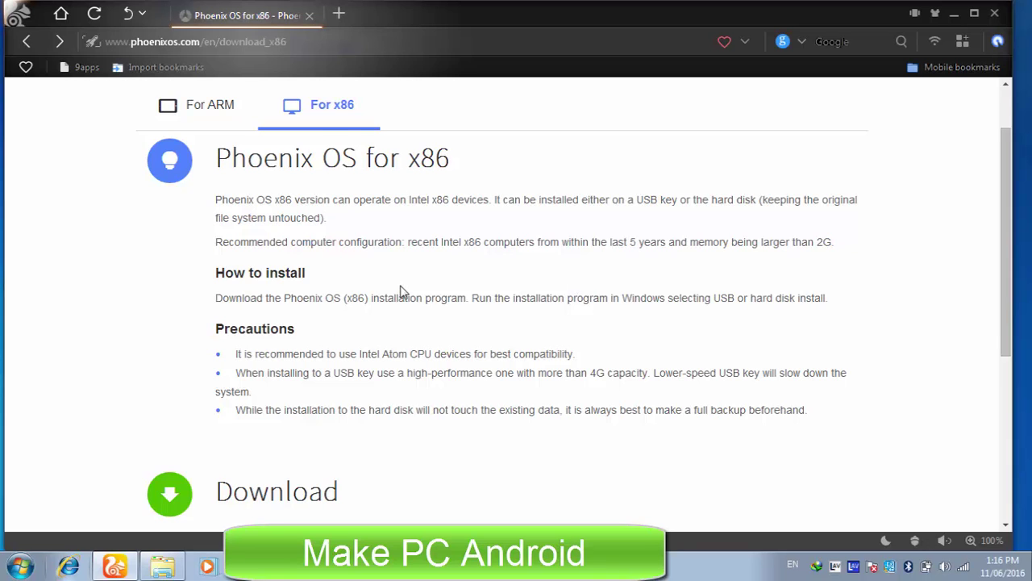
pyautogui.scroll(1, 402, 291)
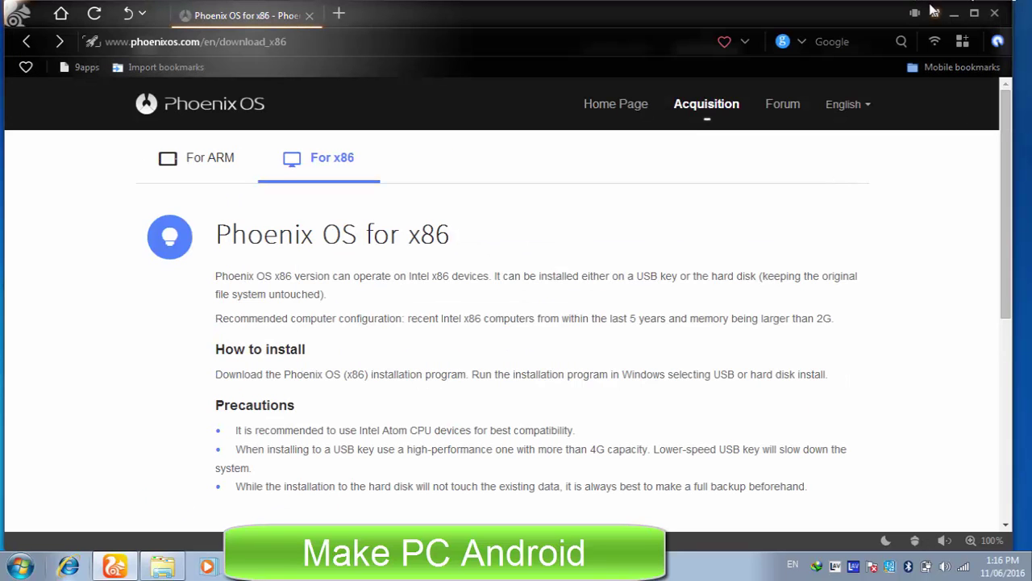
# - Minimize the browser and the Documents folder window, and refresh the desktop
pyautogui.click(956, 15)
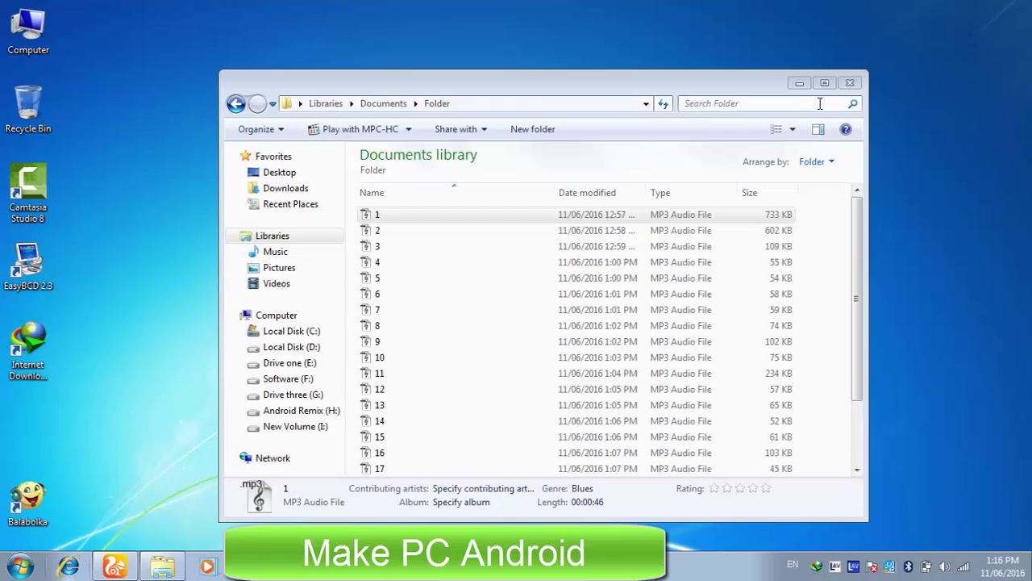
pyautogui.click(799, 83)
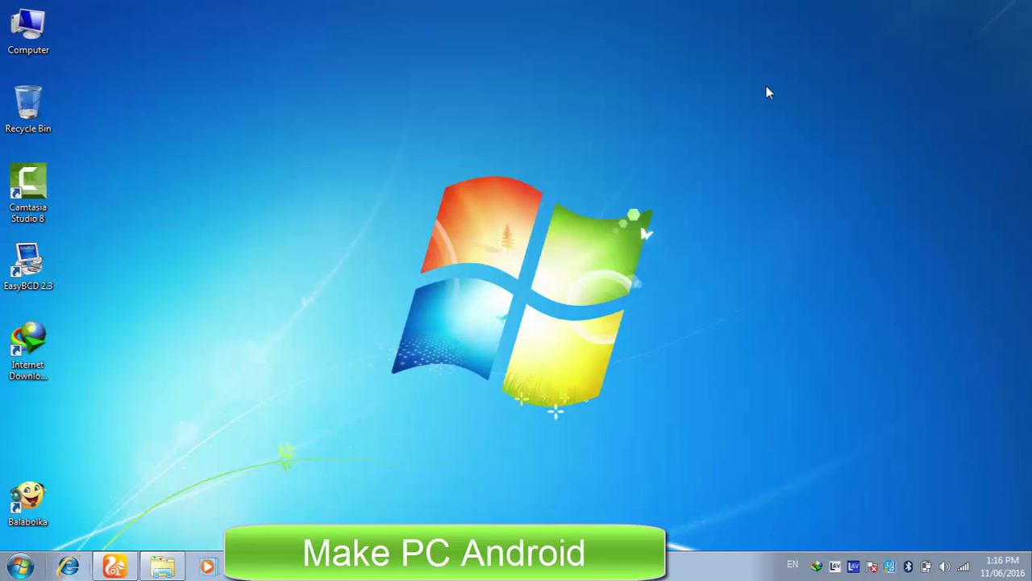
pyautogui.rightClick(676, 100)
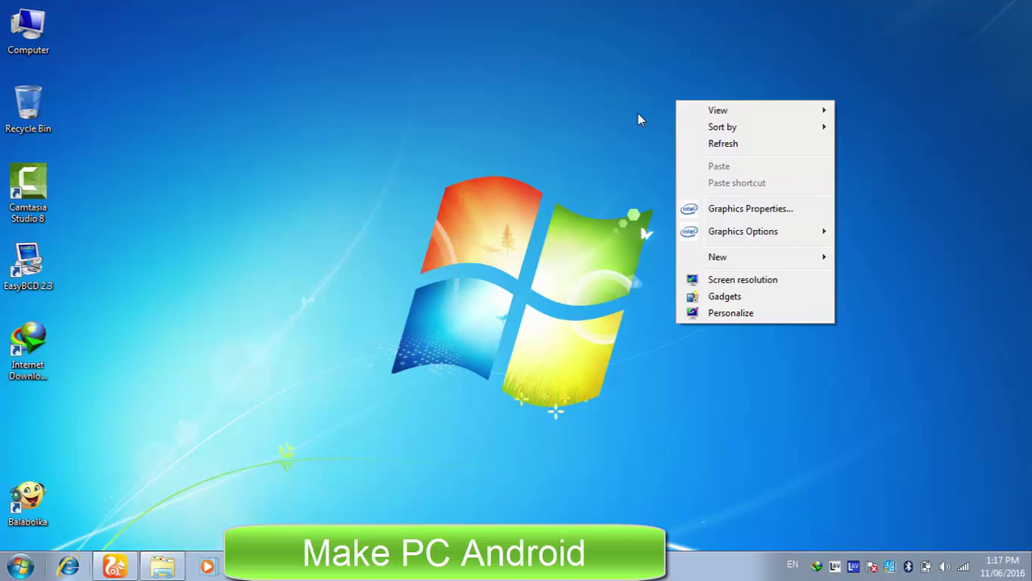
pyautogui.click(753, 143)
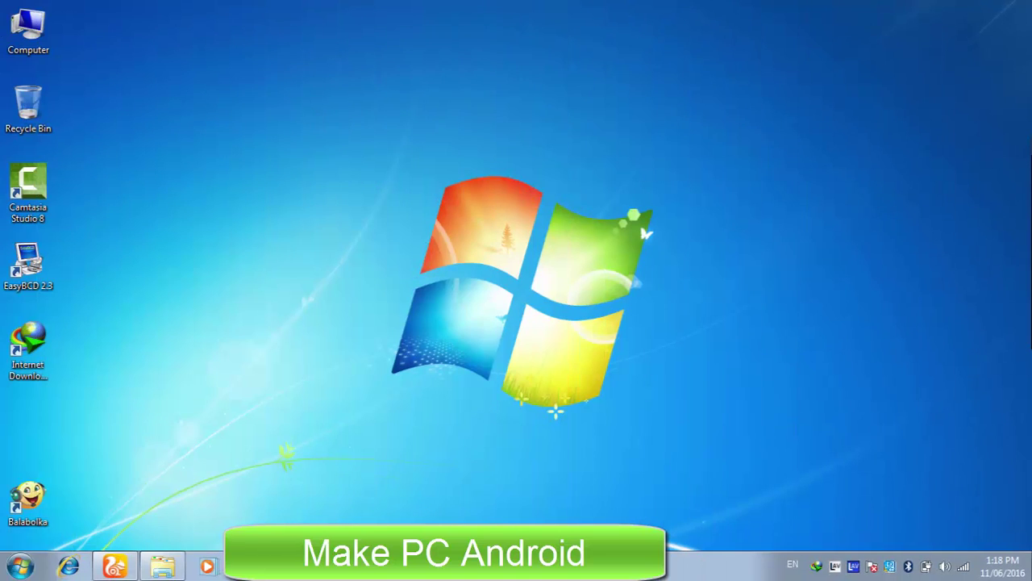
# - Bring back the browser, open the Phoenix OS x86 acquisition page and request the download of PhoenixOSInstaller-1.0.8-RC.exe
pyautogui.click(103, 568)
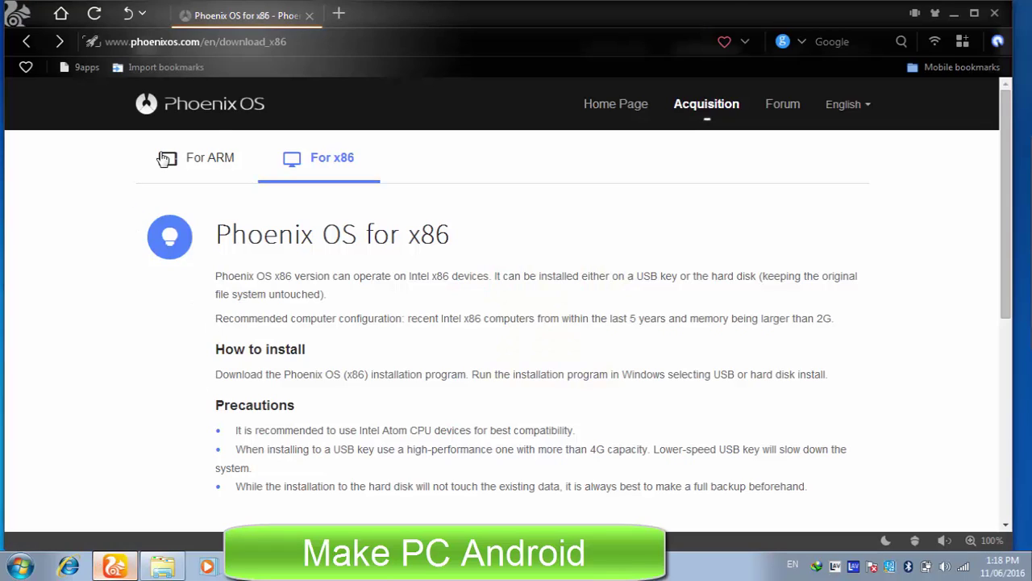
pyautogui.click(717, 103)
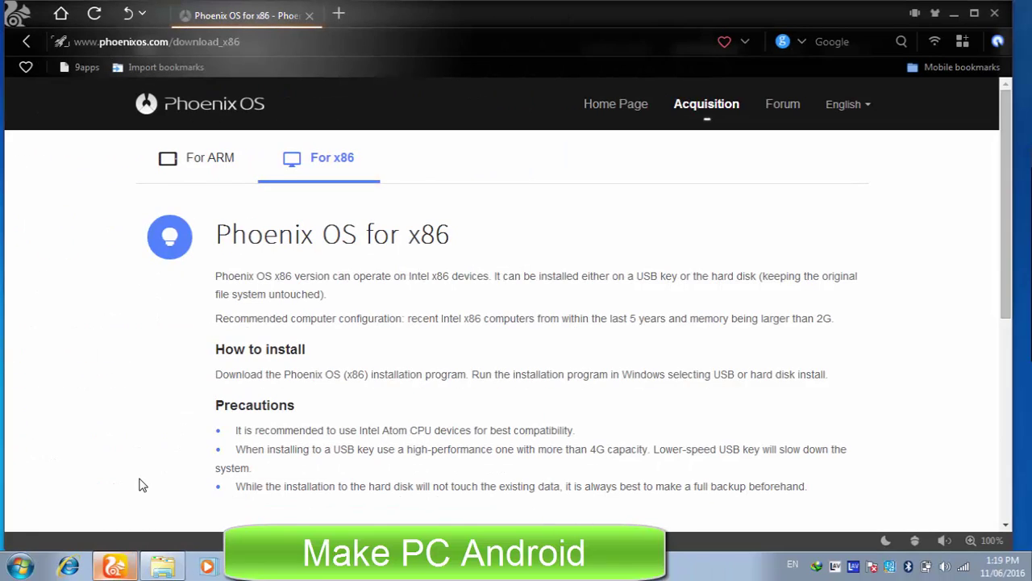
pyautogui.scroll(-3, 412, 327)
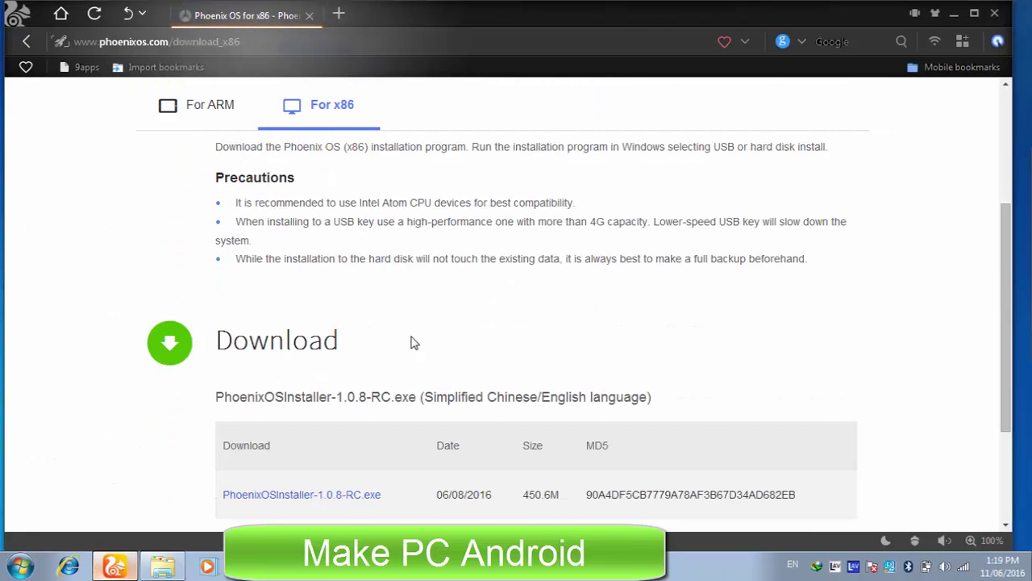
pyautogui.scroll(-2, 414, 337)
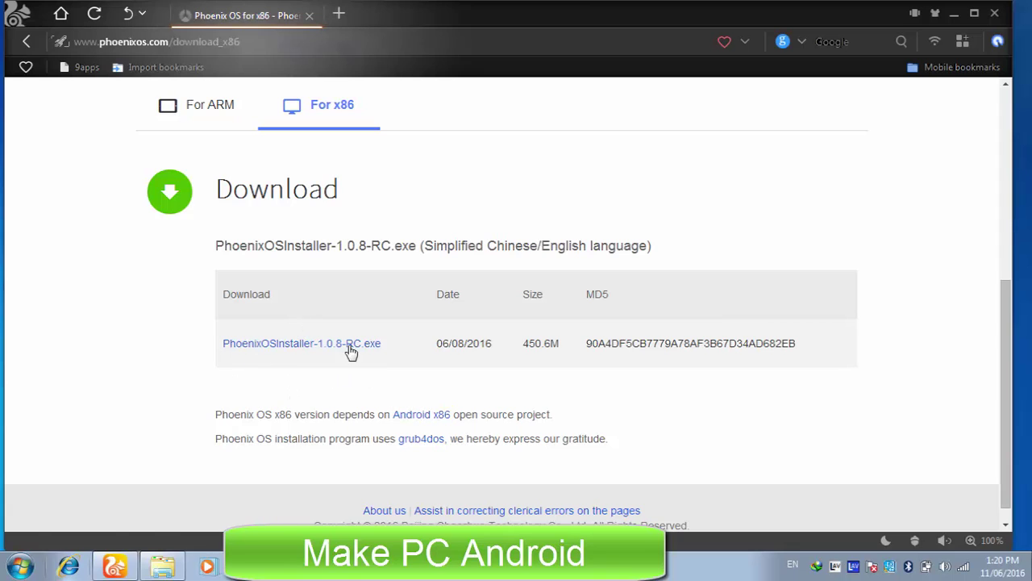
pyautogui.click(323, 345)
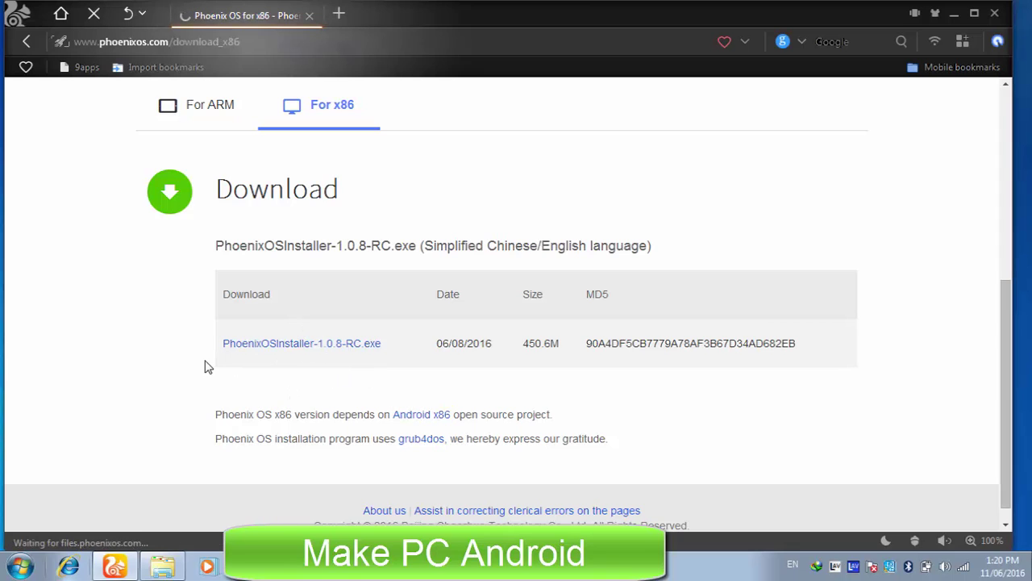
pyautogui.click(524, 331)
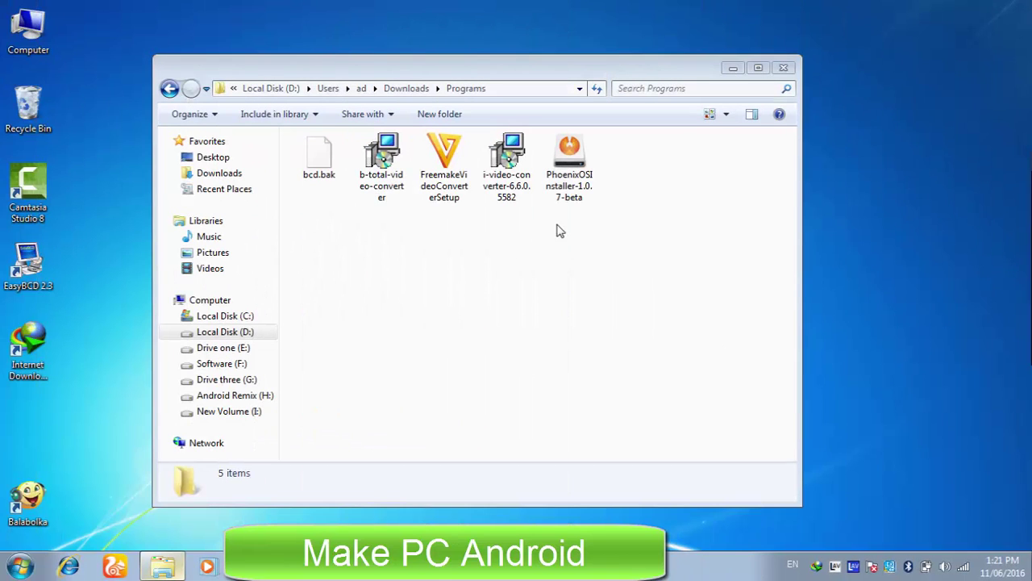
# - Run PhoenixOSInstaller-1.0.7-beta from the Programs folder inside Downloads
pyautogui.doubleClick(576, 166)
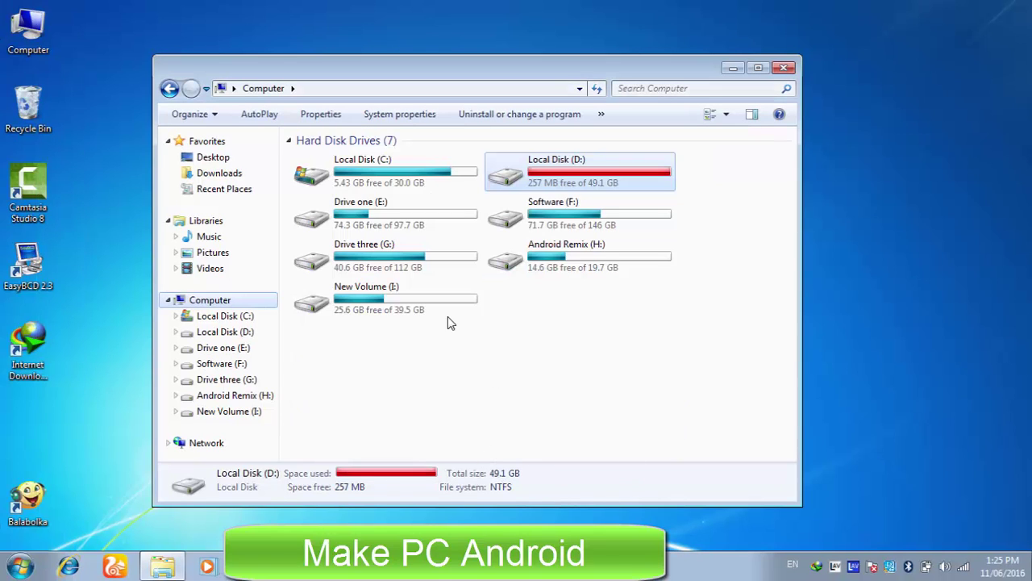
# - Check the free space on drives G:, H:, I: and F: in the Computer window
pyautogui.click(421, 263)
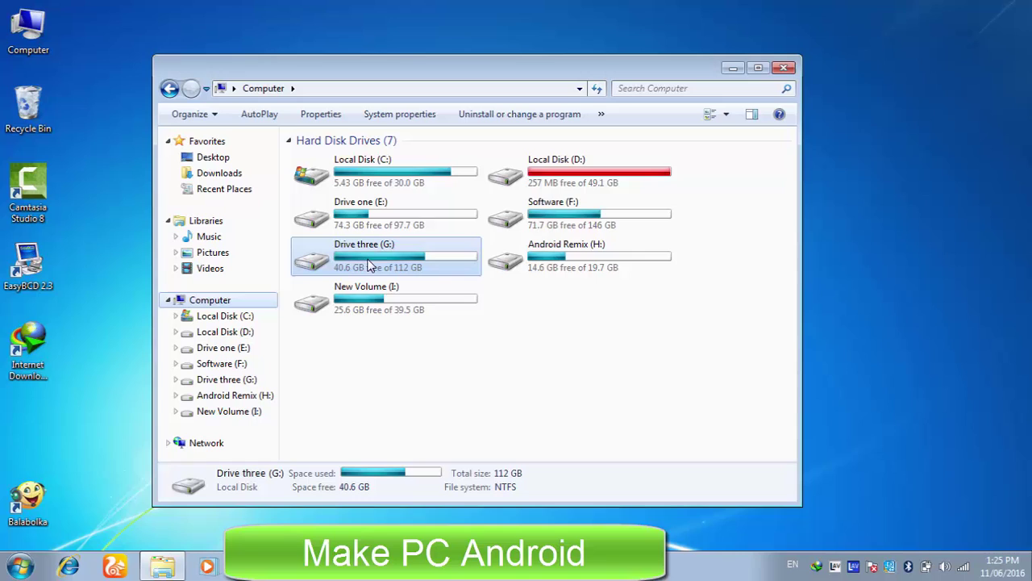
pyautogui.click(552, 270)
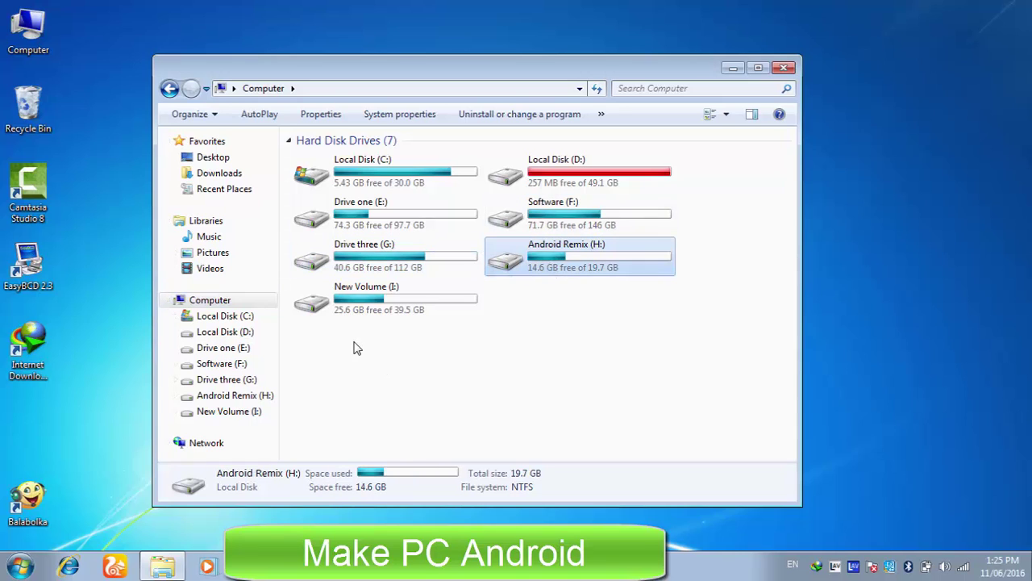
pyautogui.click(312, 302)
pyautogui.click(570, 221)
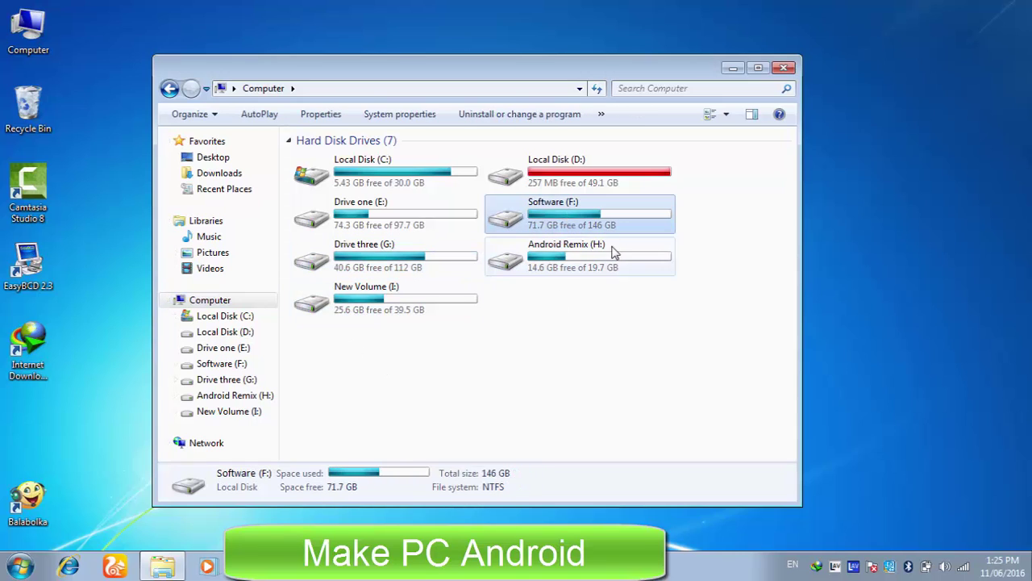
pyautogui.click(613, 252)
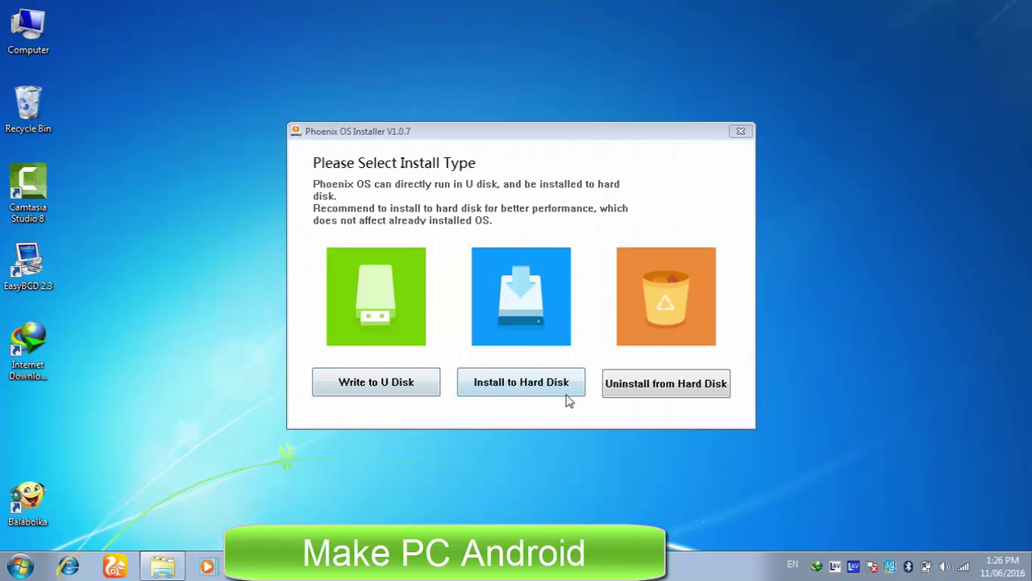
# - Choose installation to the hard disk and set the target disk to I:
pyautogui.click(521, 379)
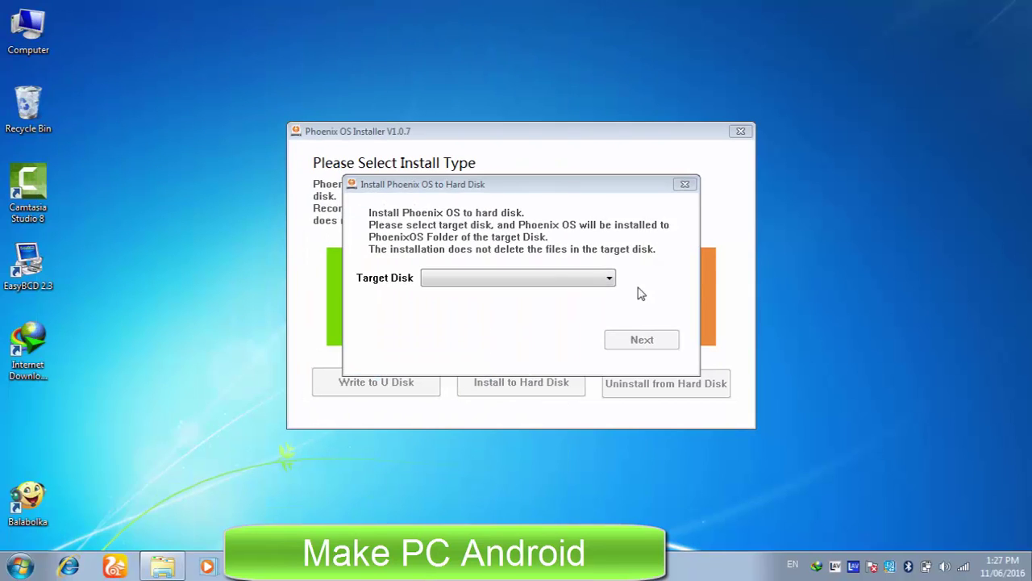
pyautogui.click(609, 279)
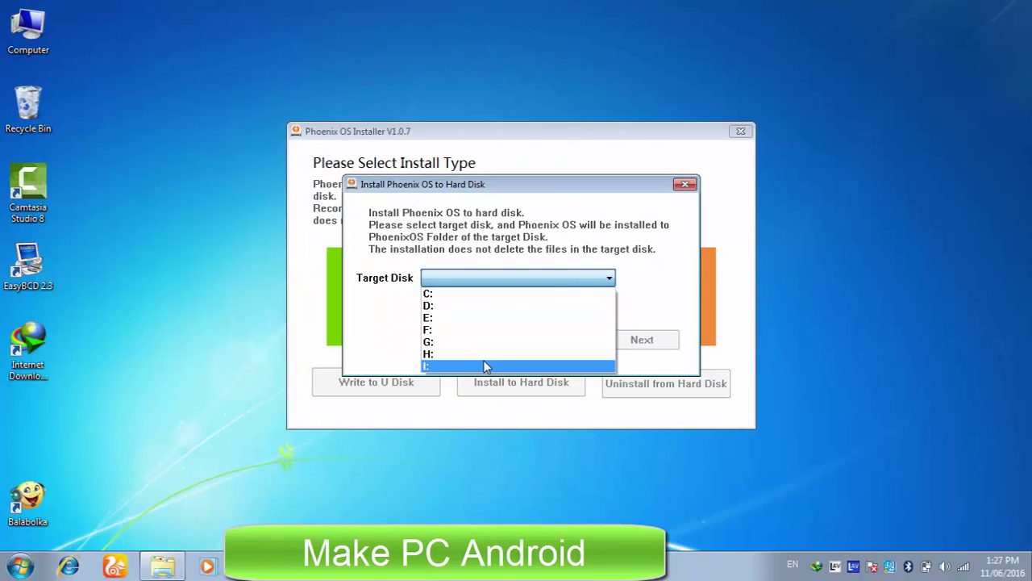
pyautogui.click(484, 366)
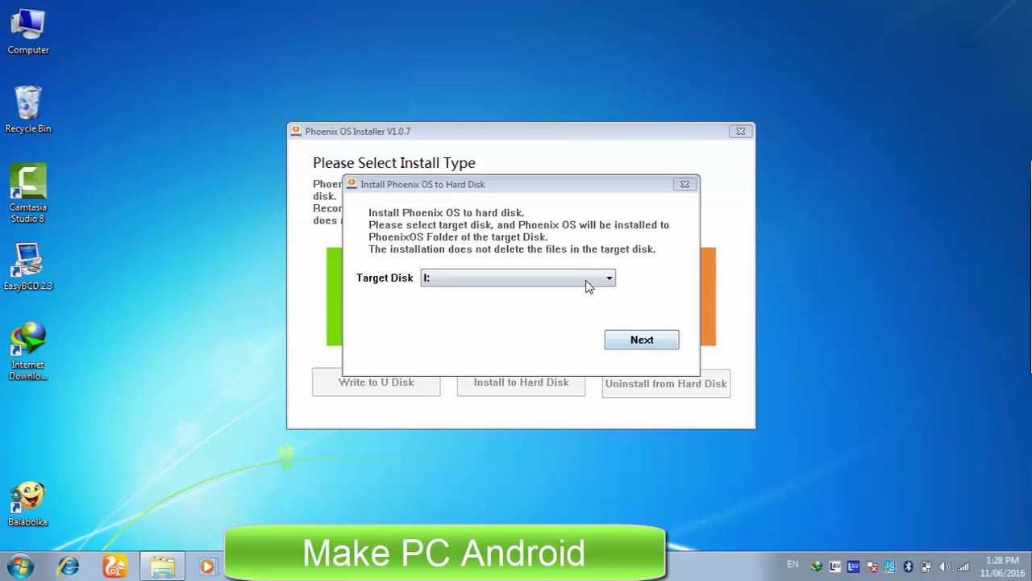
pyautogui.click(587, 279)
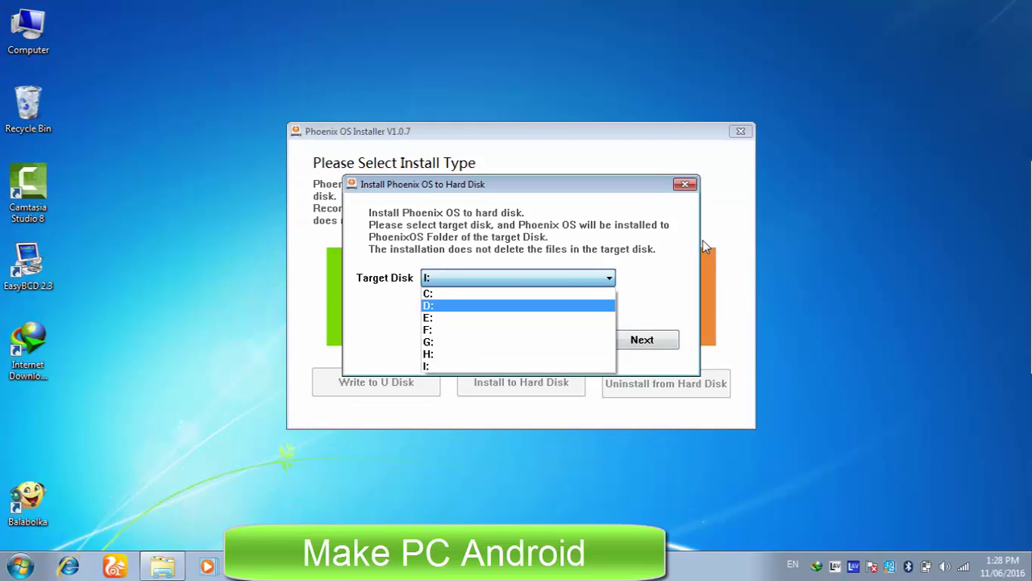
pyautogui.click(642, 282)
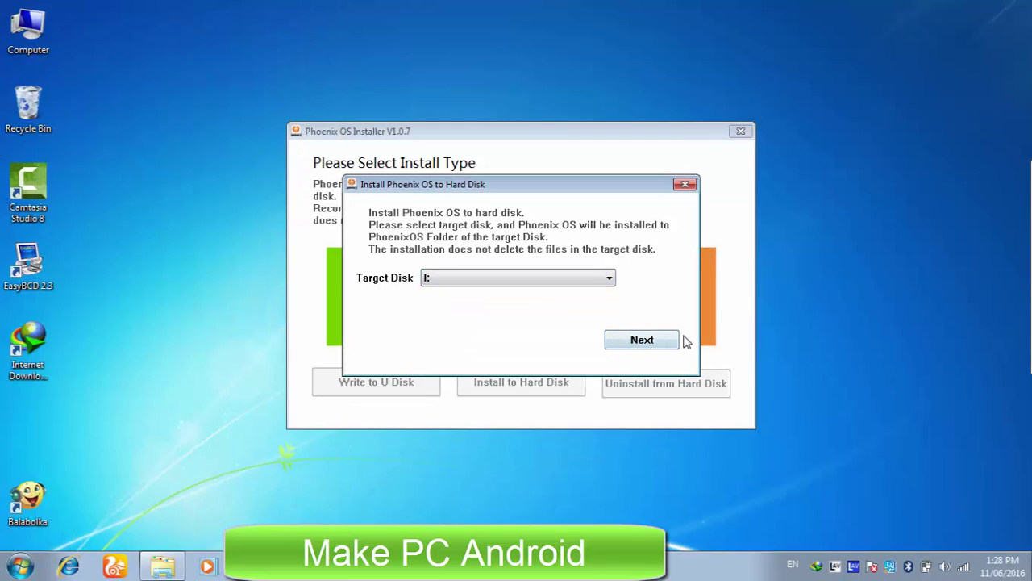
# - Install Phoenix OS on the chosen disk with an 8G data size and dismiss the completion message
pyautogui.click(669, 340)
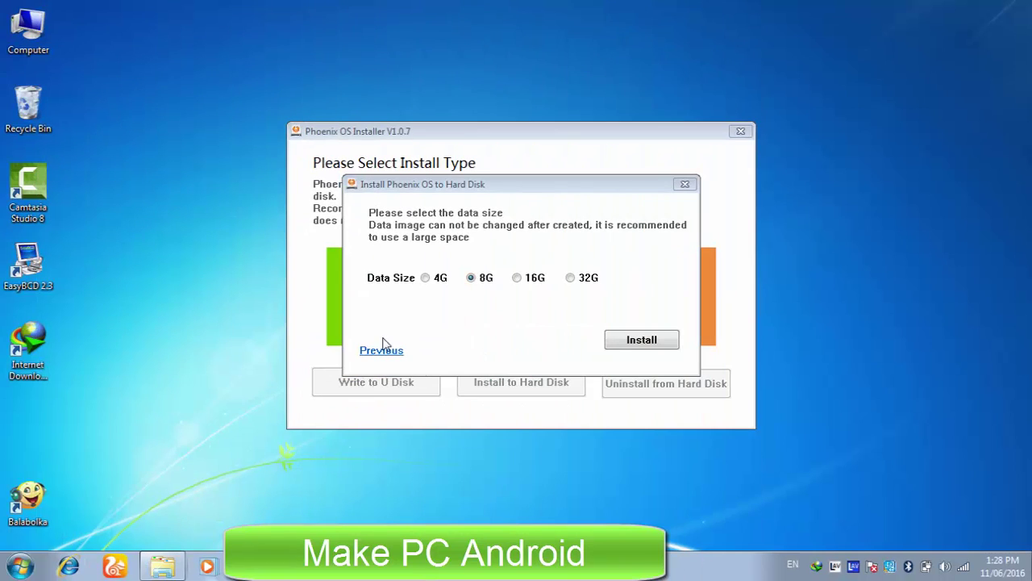
pyautogui.click(641, 339)
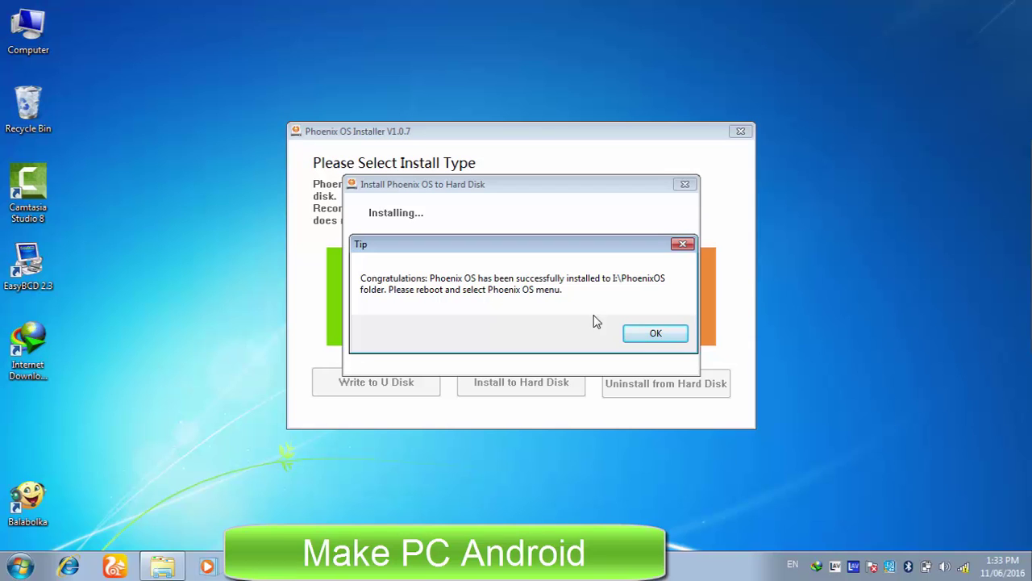
pyautogui.click(655, 334)
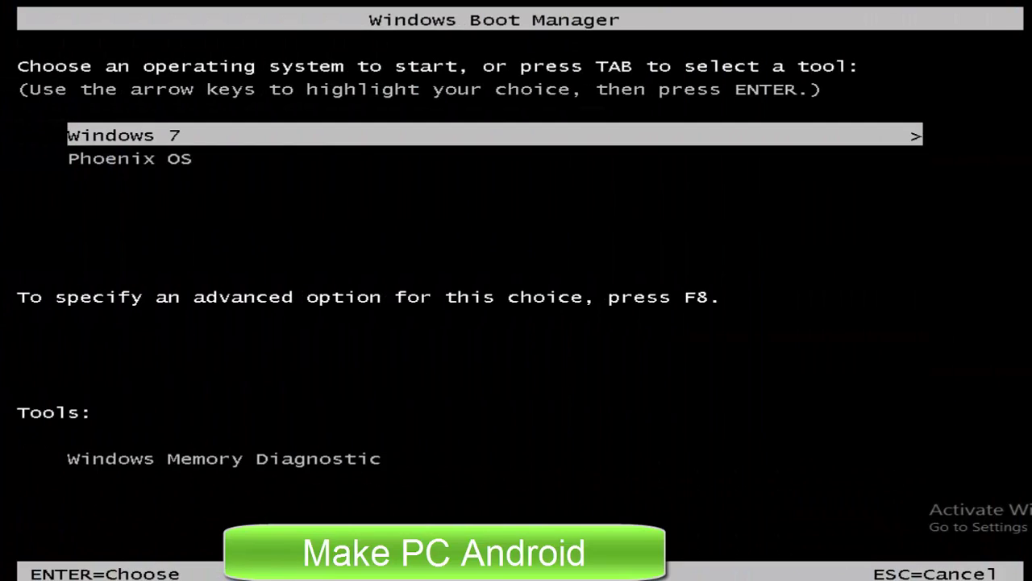
# - Choose Phoenix OS as the operating system to start in Windows Boot Manager
pyautogui.press('Down')
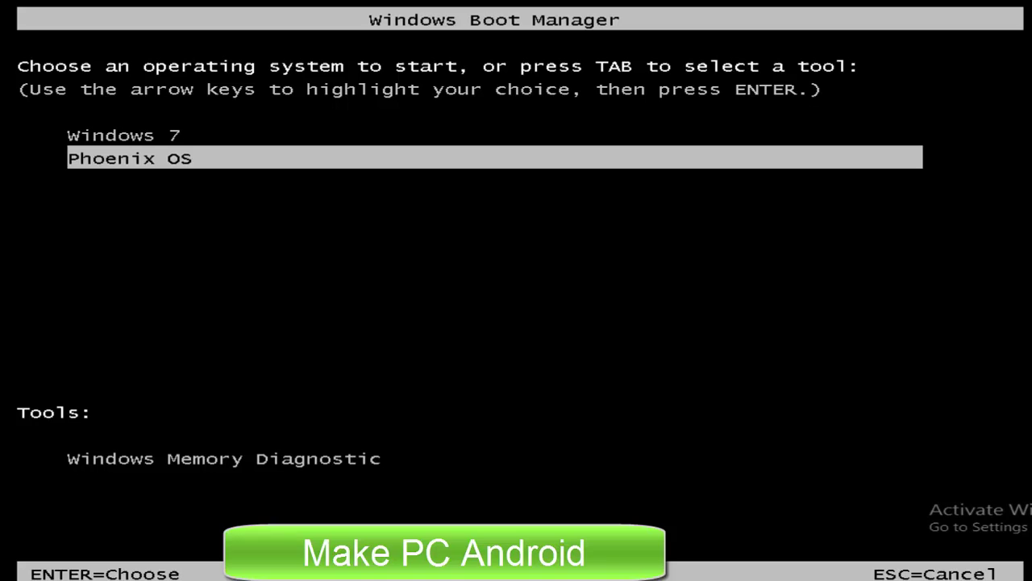
pyautogui.press('Up')
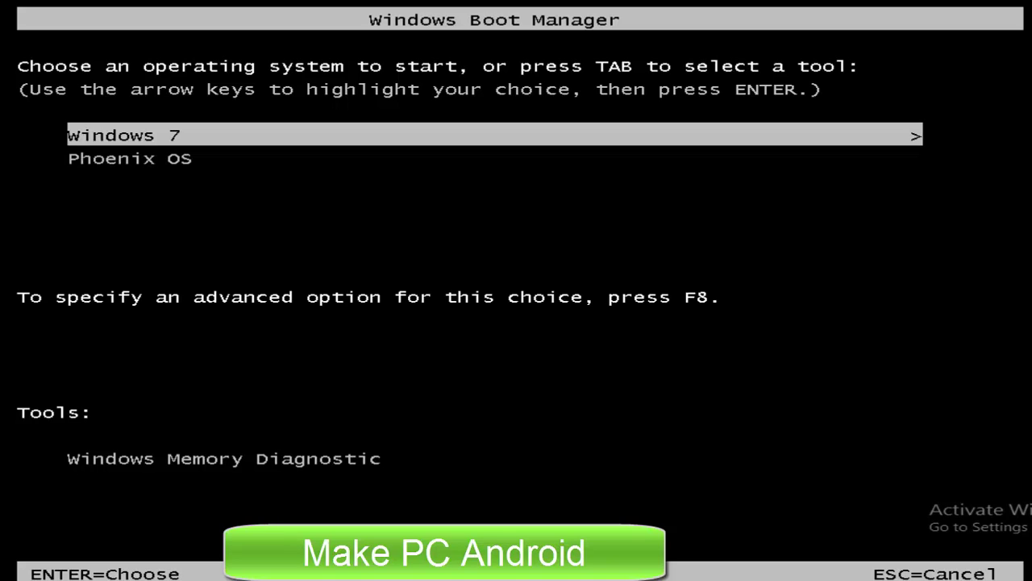
pyautogui.press('Down')
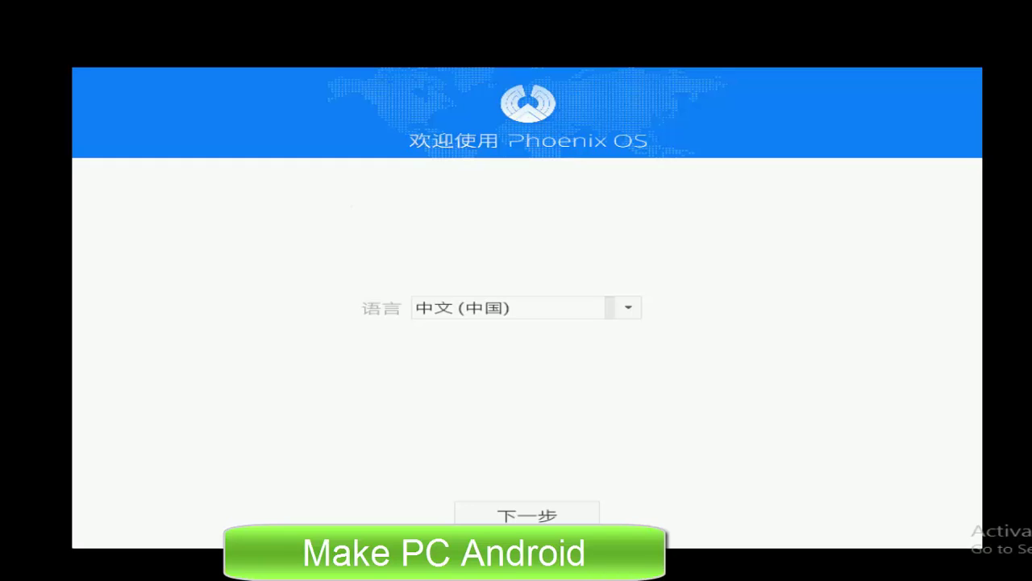
# - Set the Phoenix OS setup language to English (United States) and skip the Wi-Fi connection despite the warning
pyautogui.click(458, 313)
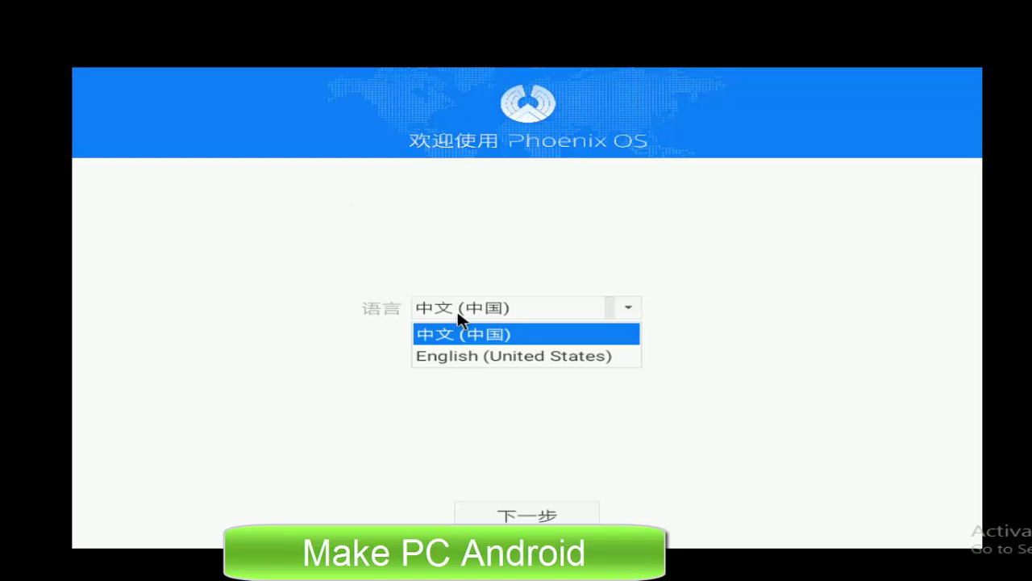
pyautogui.click(445, 358)
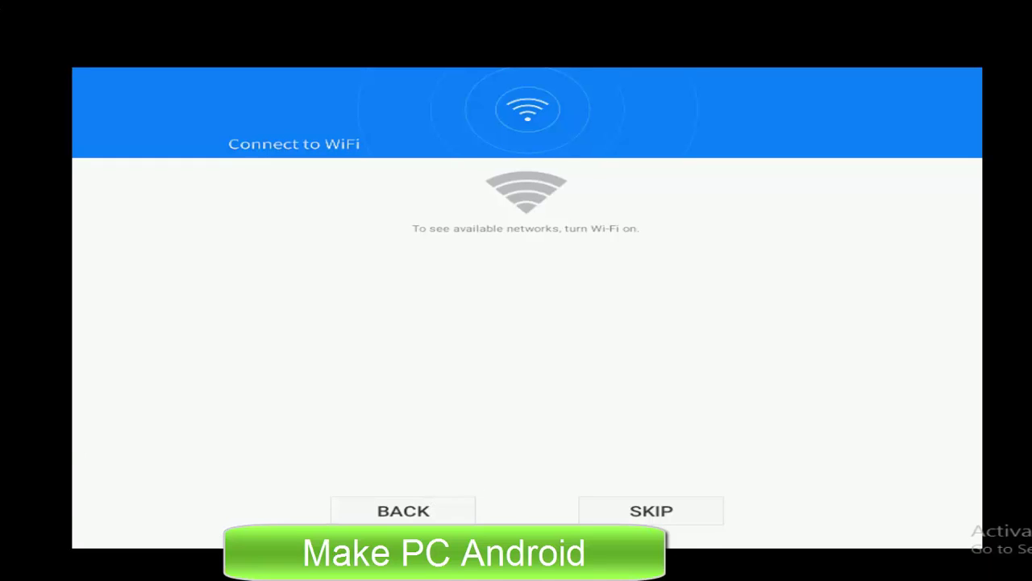
pyautogui.click(680, 514)
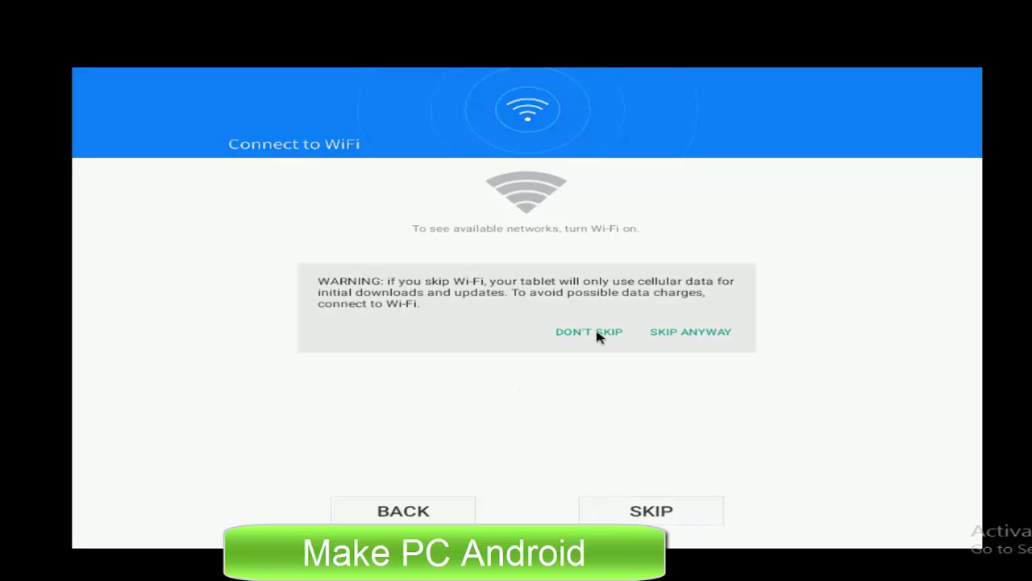
pyautogui.click(663, 338)
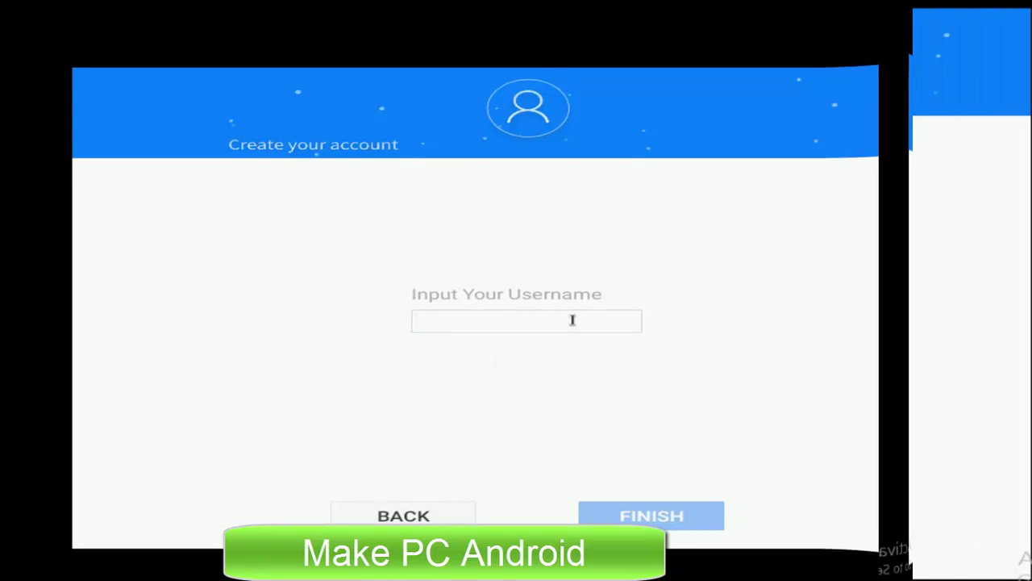
# - Create the account with the username "Make PC Android" and finish the setup
pyautogui.write('Make PC A')
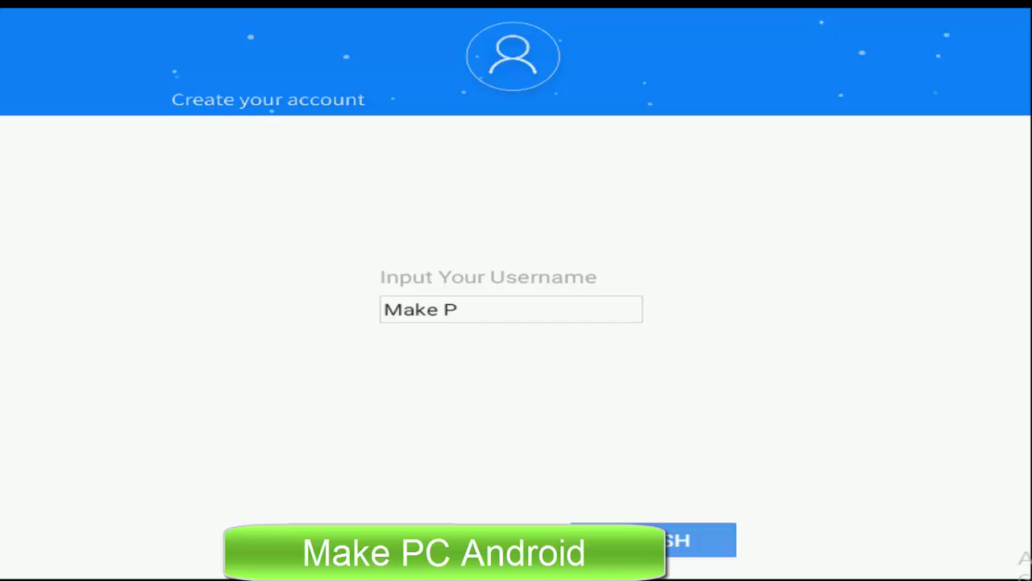
pyautogui.write('ndroid')
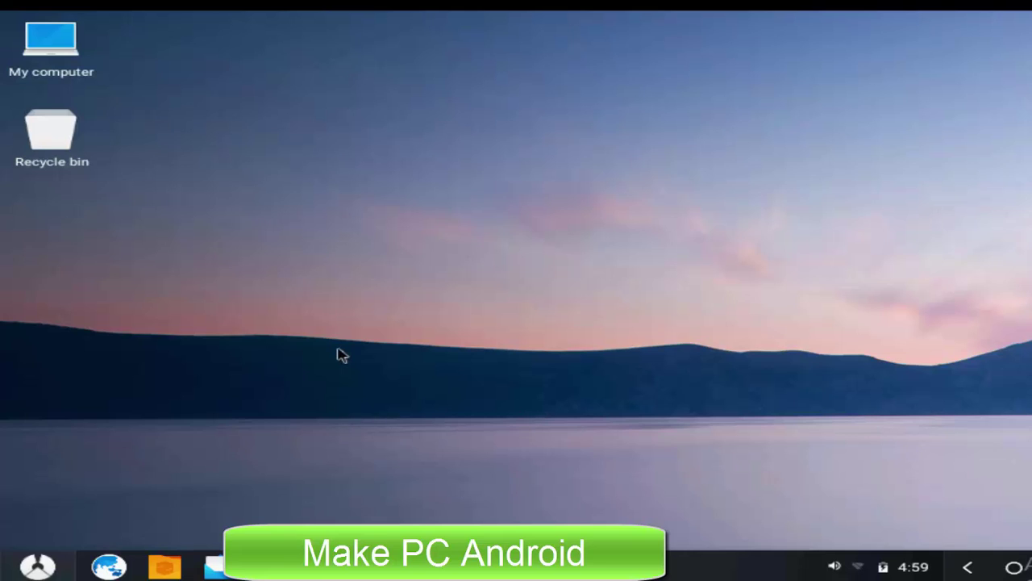
# - Select all icons on the Phoenix OS desktop, clear the selection and refresh the desktop
pyautogui.rightClick(338, 350)
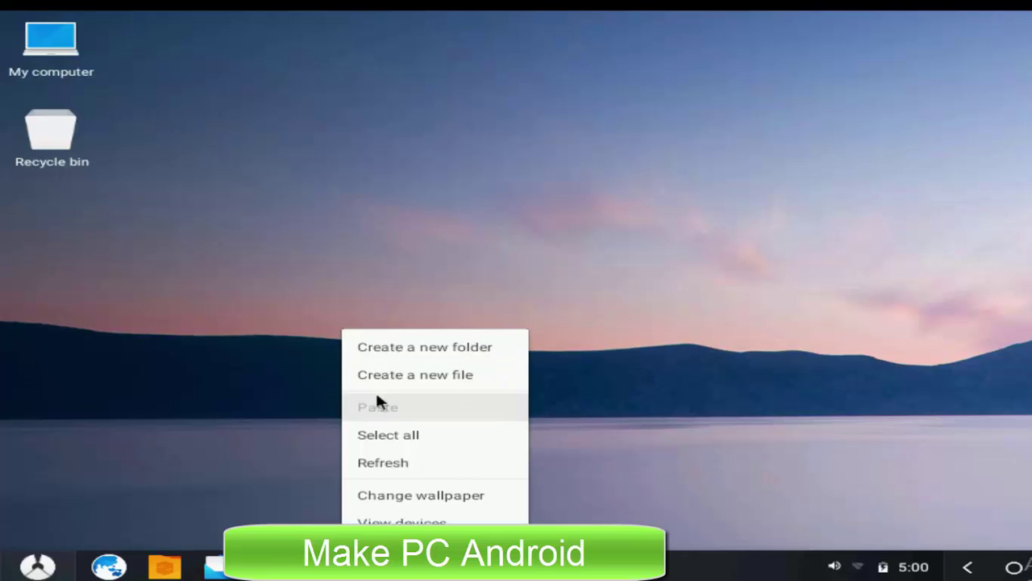
pyautogui.click(438, 442)
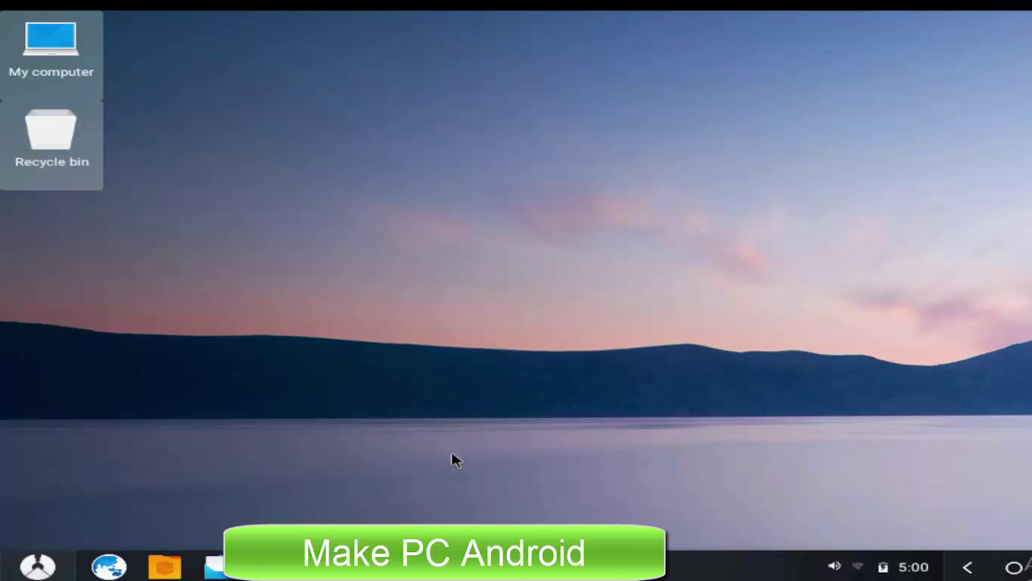
pyautogui.click(375, 391)
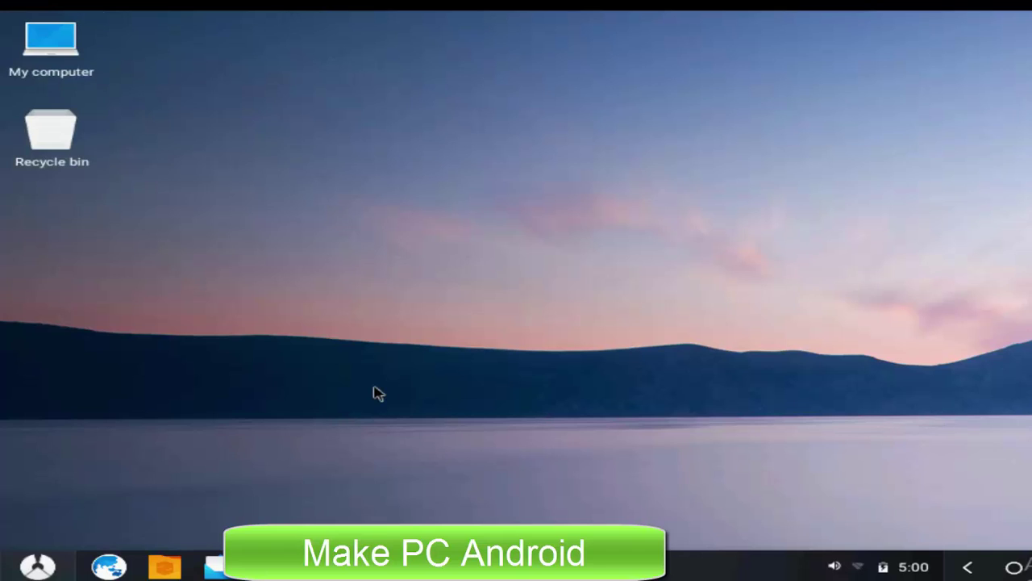
pyautogui.rightClick(377, 393)
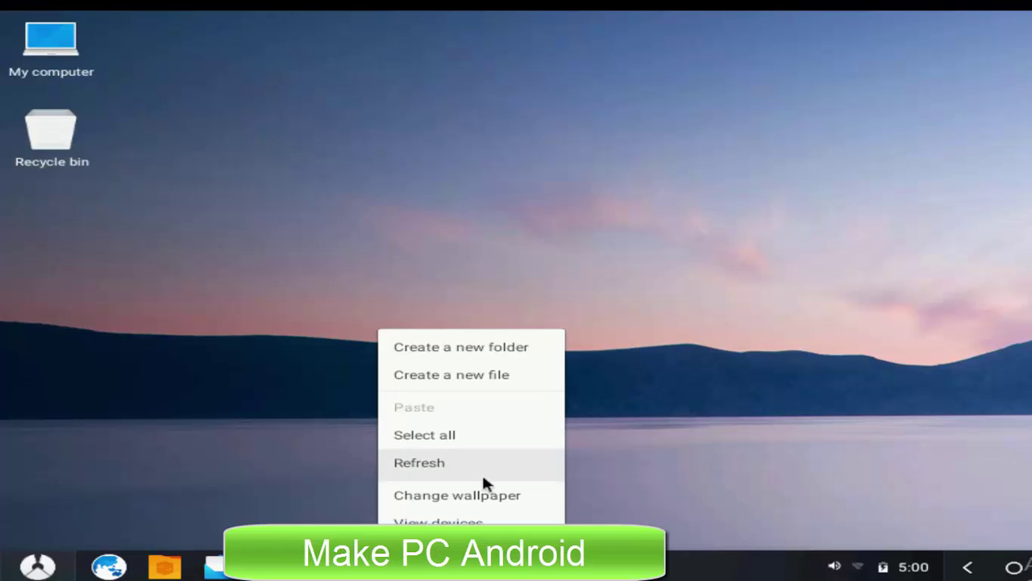
pyautogui.click(443, 464)
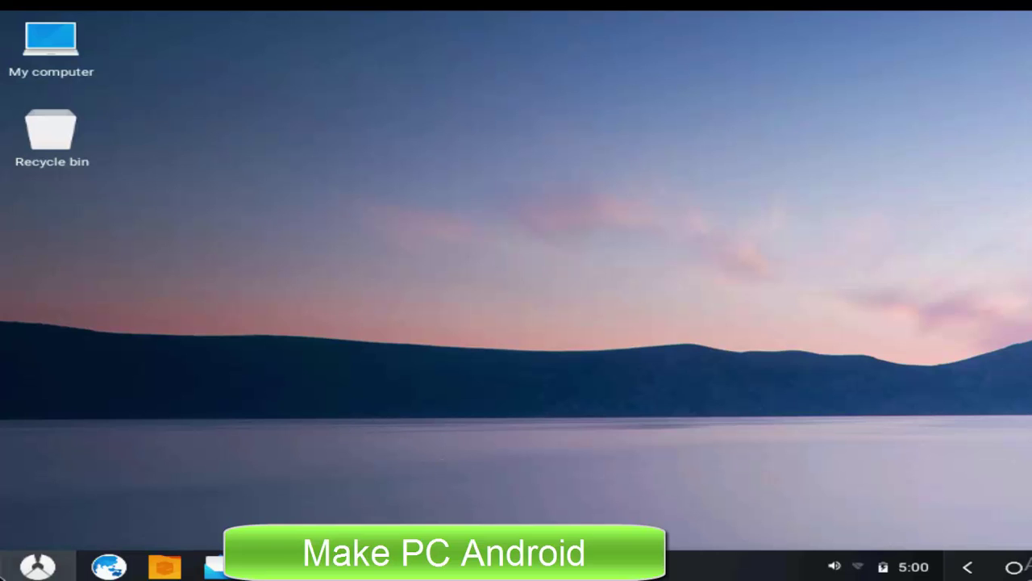
# - Look over the installed apps in the start menu expanded to full screen and return to the desktop
pyautogui.click(19, 574)
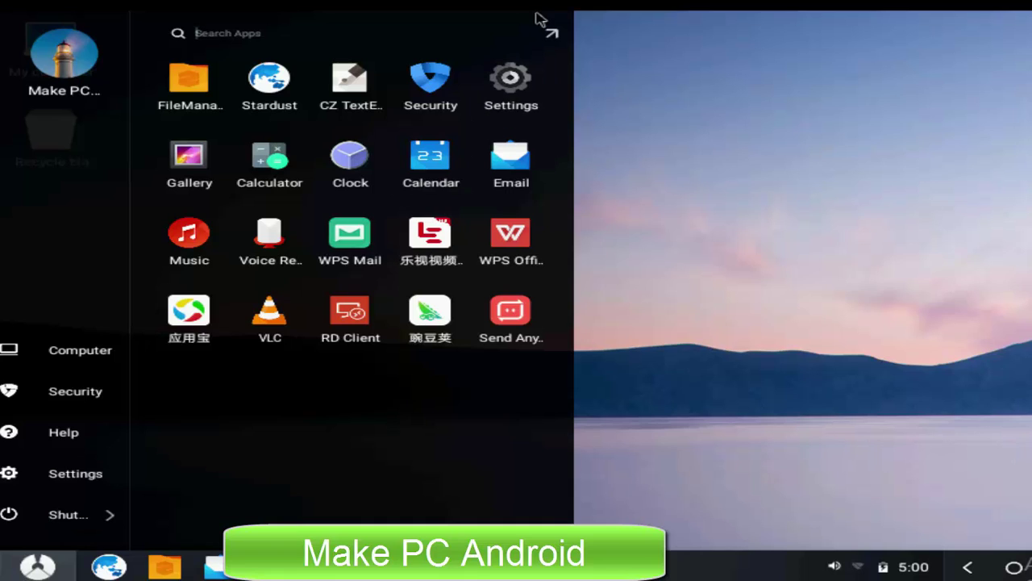
pyautogui.click(552, 38)
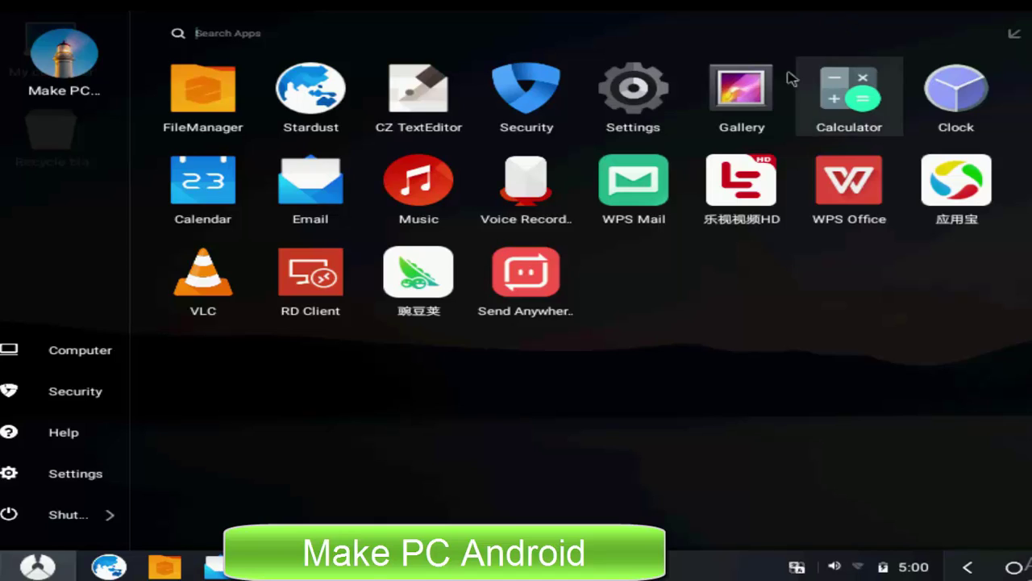
pyautogui.click(841, 89)
pyautogui.click(1019, 165)
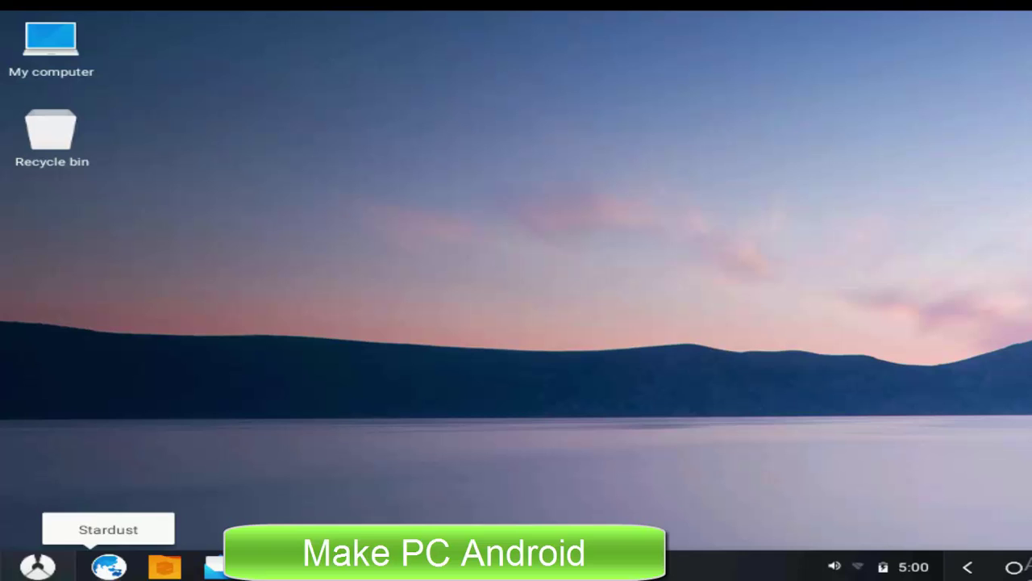
pyautogui.moveTo(208, 447); pyautogui.dragTo(1031, 209)
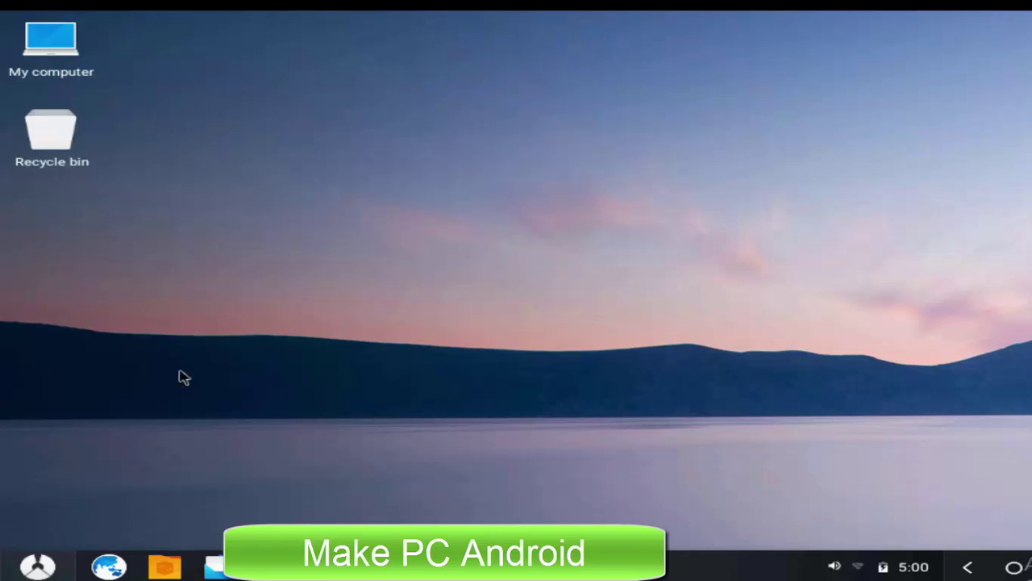